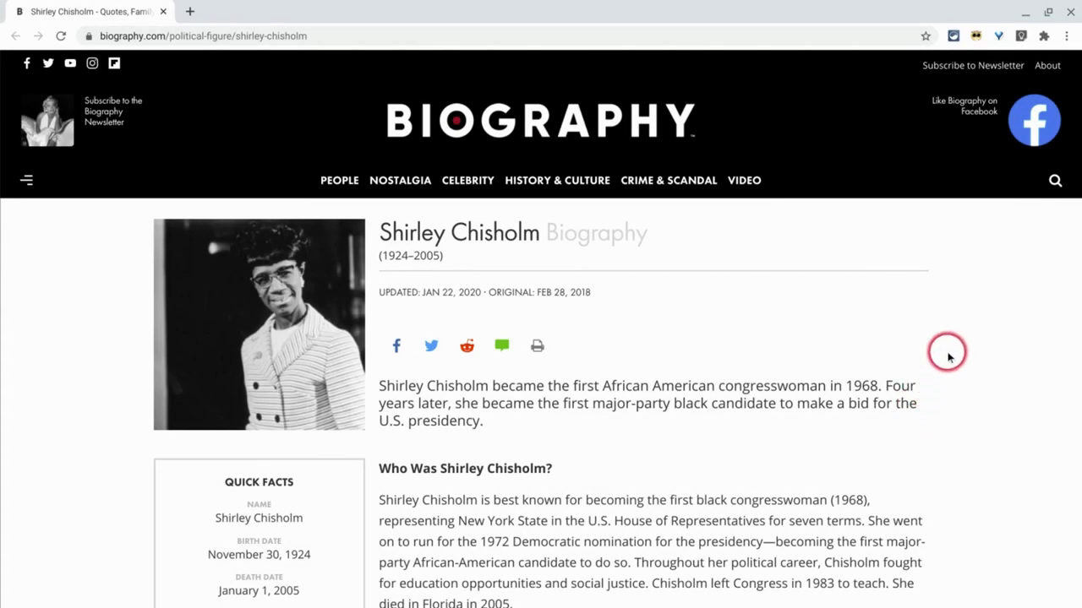
- Open the Helperbird panel over the Shirley Chisholm biography page
click(976, 37)
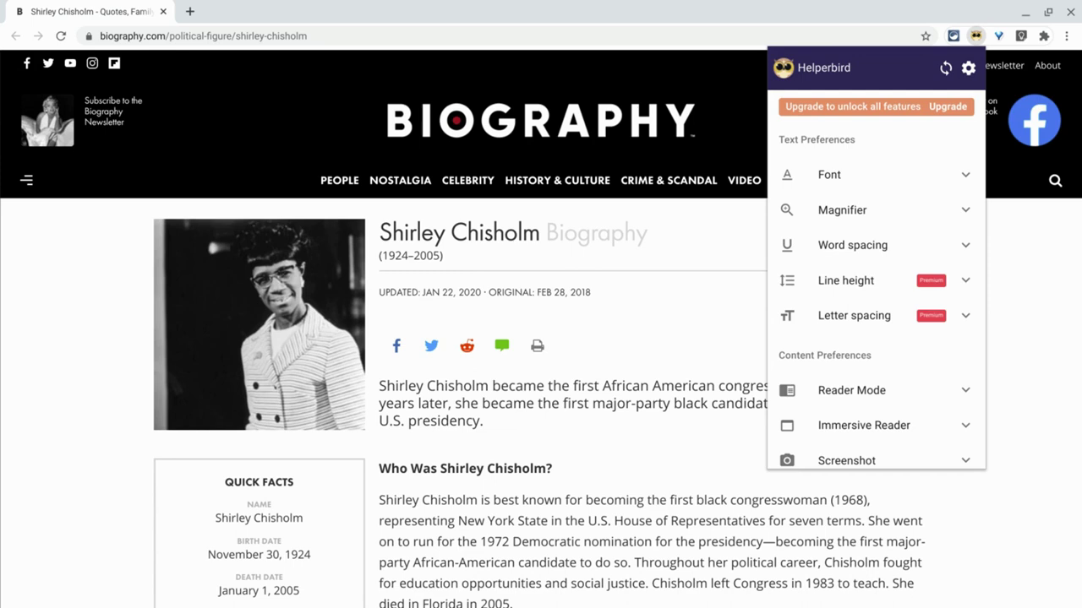
- In Helperbird's Font settings, enable Comic sans for the page text
click(903, 153)
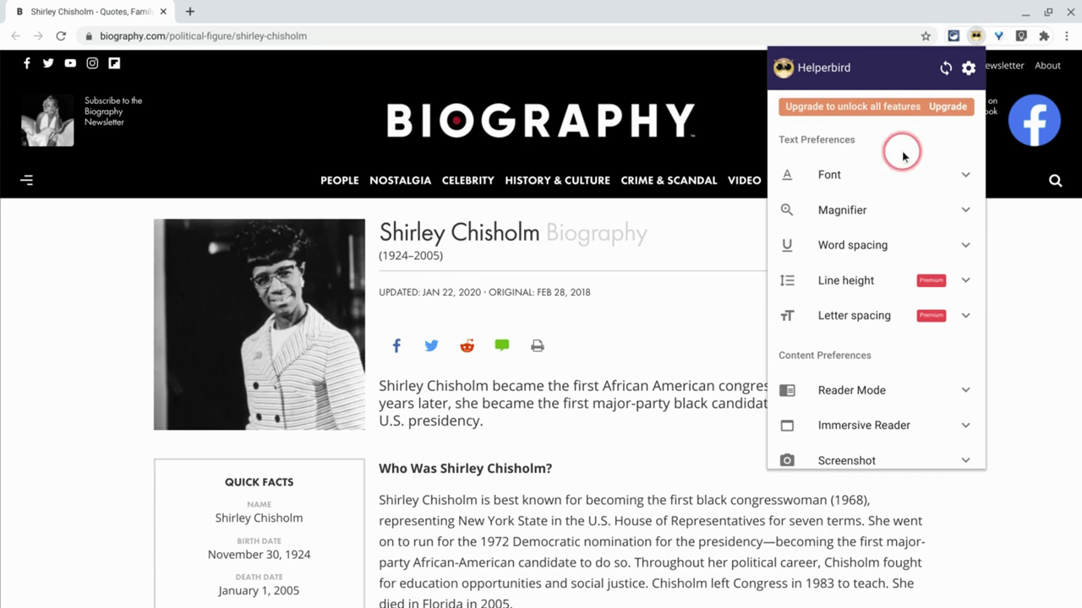
click(897, 168)
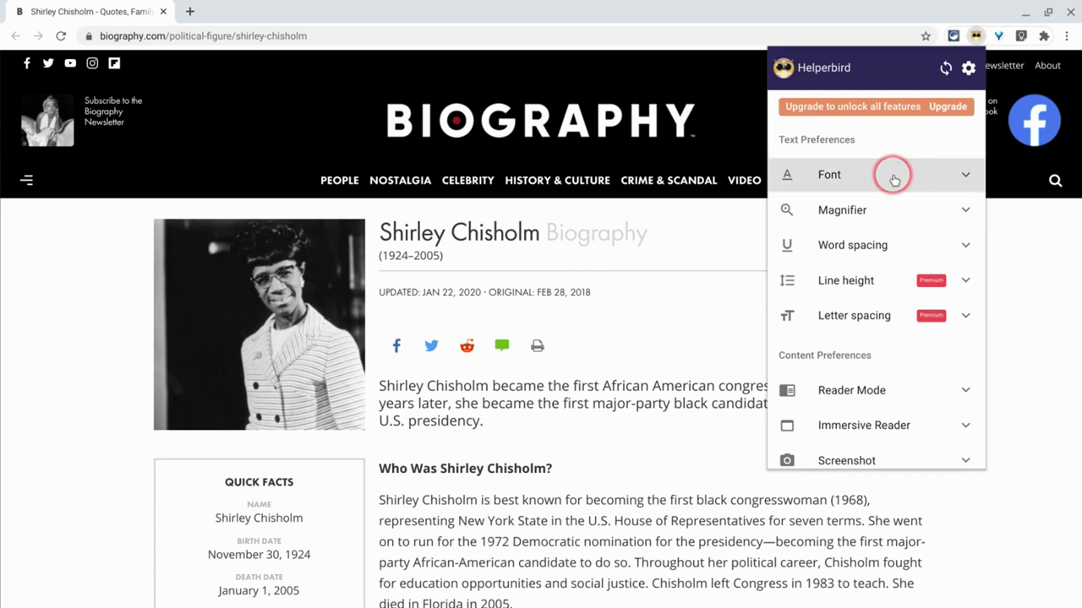
click(894, 180)
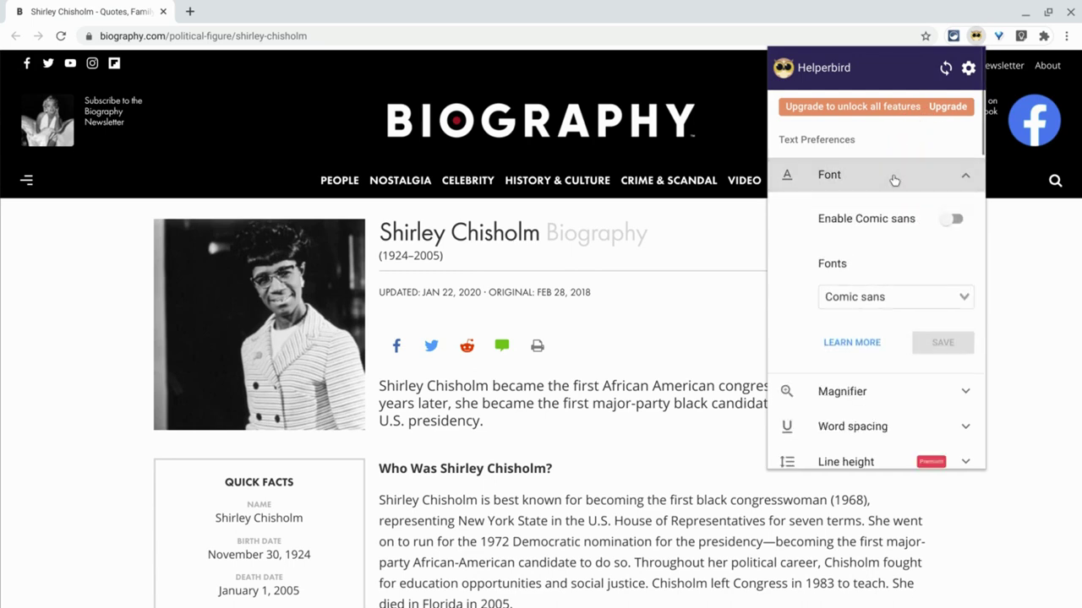
click(926, 194)
click(954, 218)
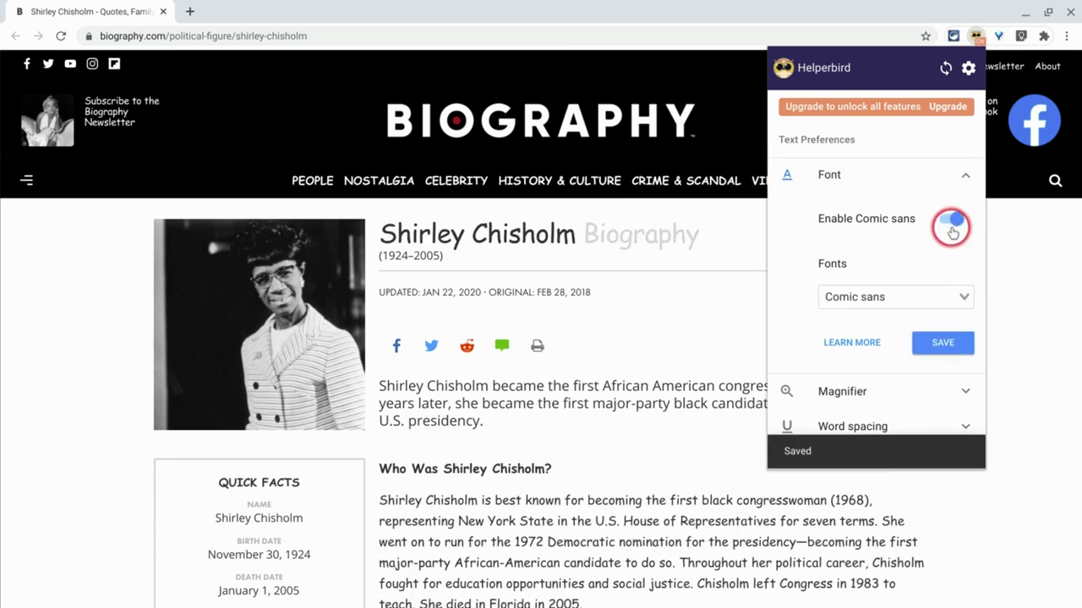
- Select the intro paragraph and first Did You Know fact to check the Comic Sans font
scroll(718, 370, down, 1)
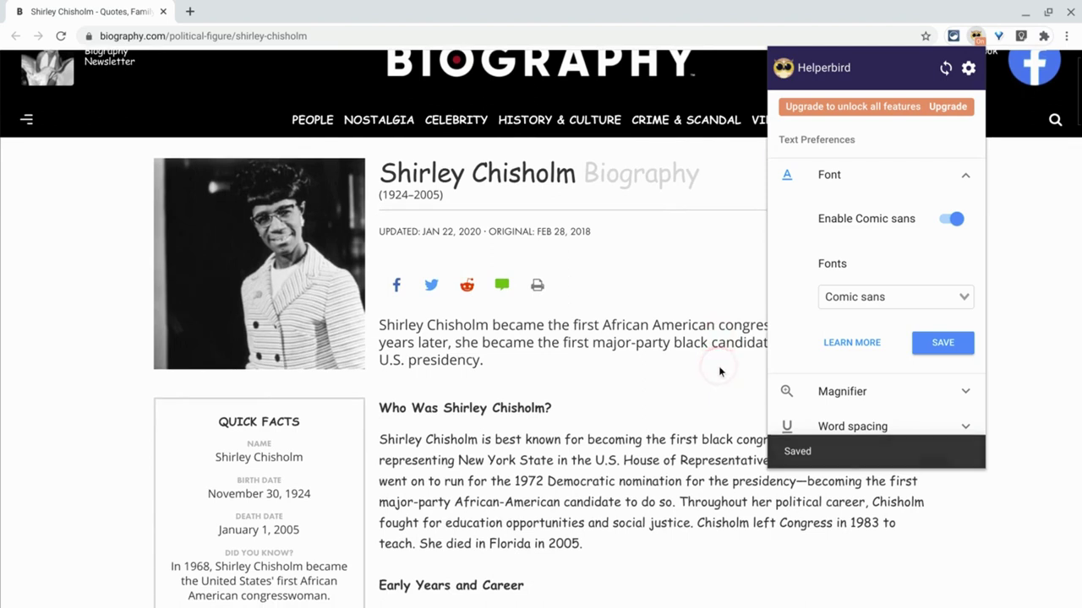
scroll(718, 366, down, 2)
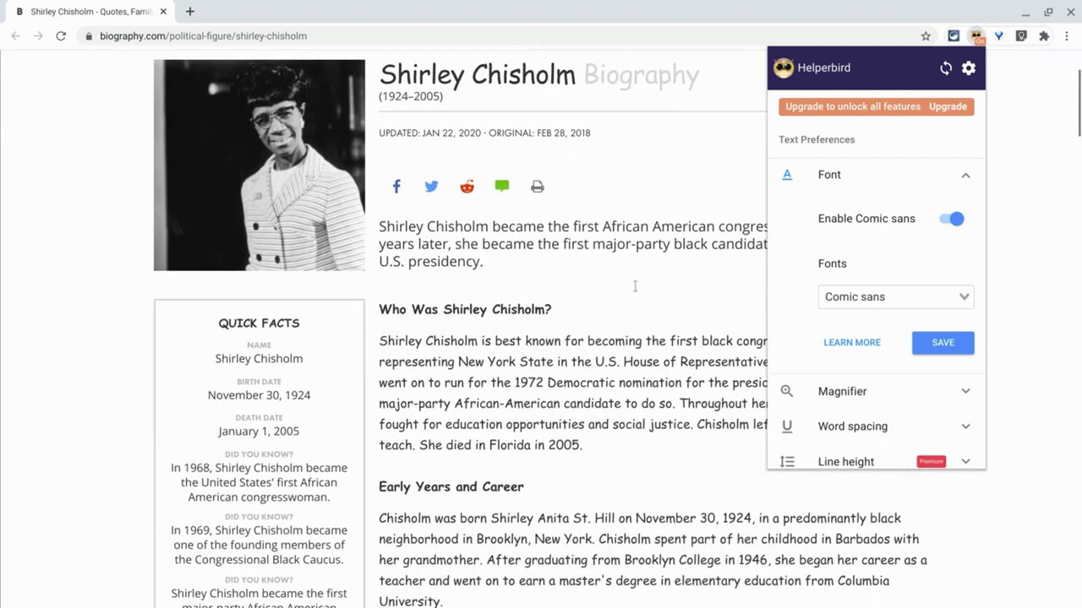
drag(485, 262, 427, 227)
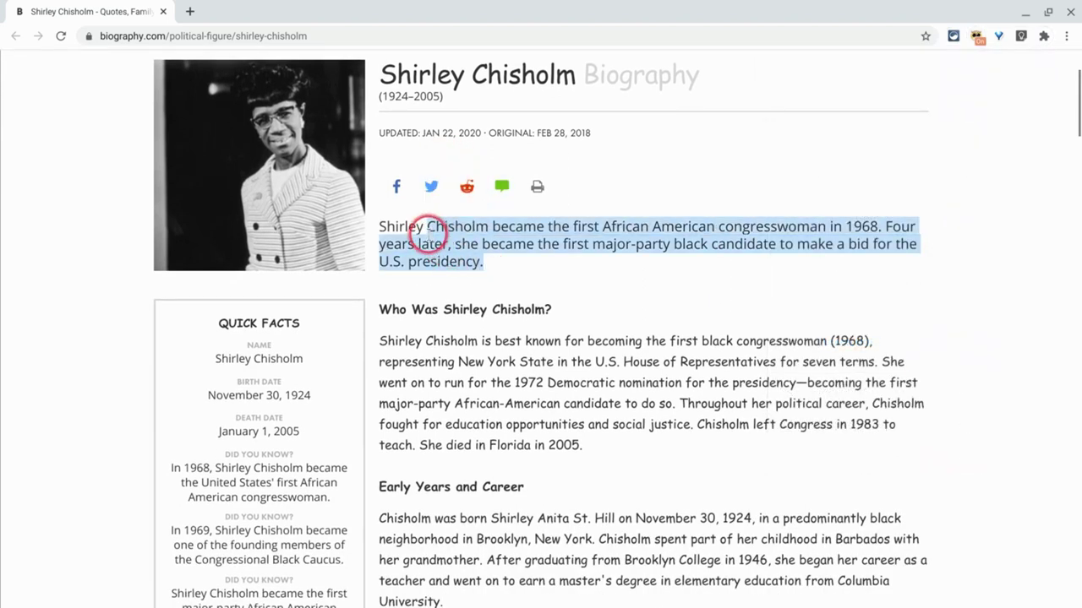
drag(247, 429, 268, 495)
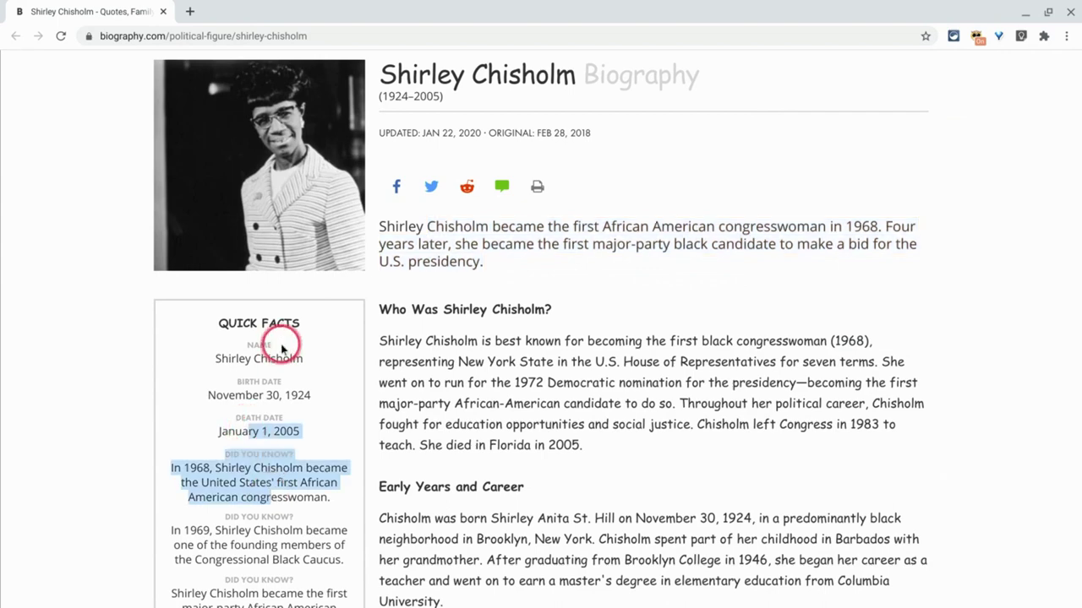
click(498, 357)
scroll(501, 355, down, 6)
scroll(501, 355, up, 10)
- Reopen Helperbird's Font settings and apply Bookman as the article font
click(976, 38)
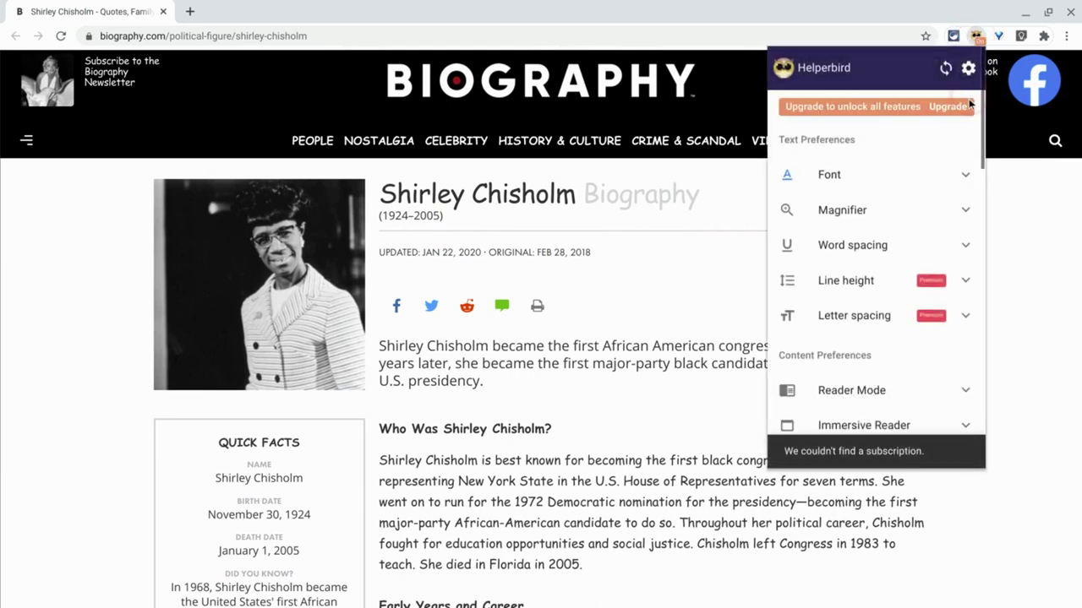
click(910, 180)
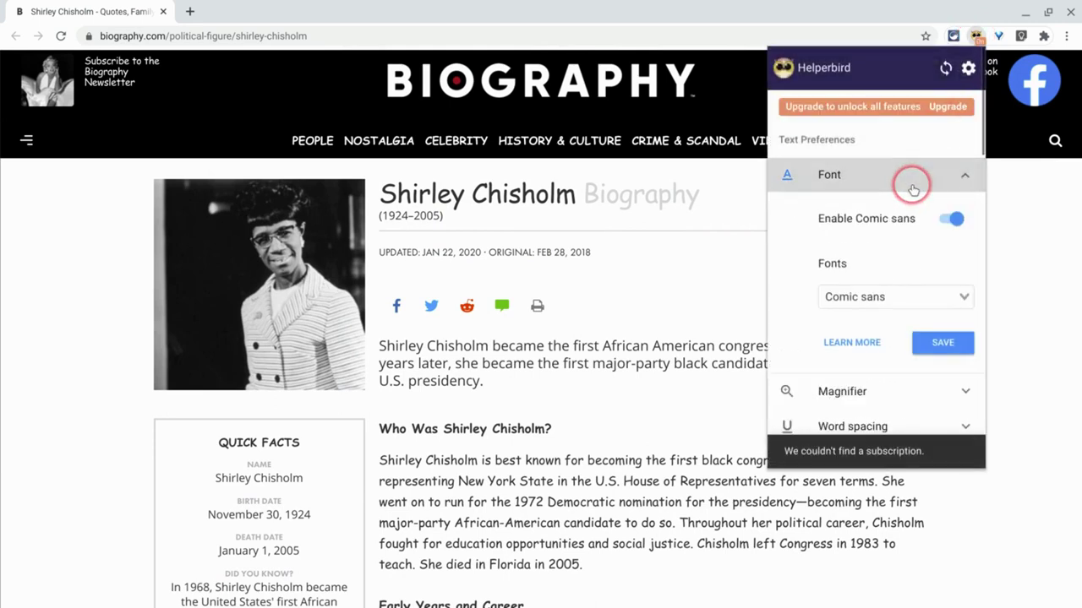
click(948, 219)
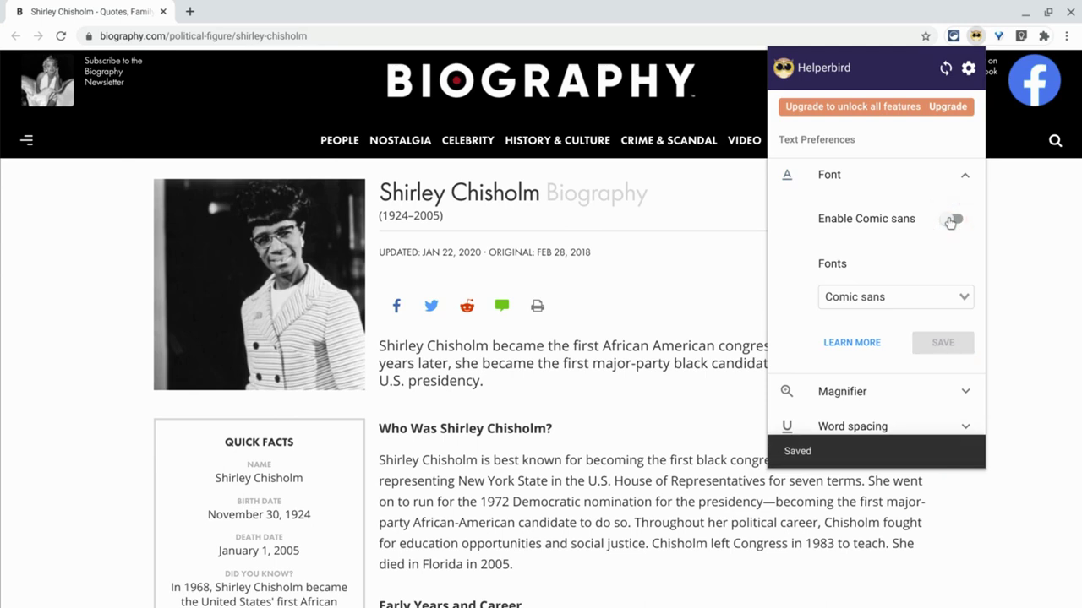
click(950, 220)
click(923, 301)
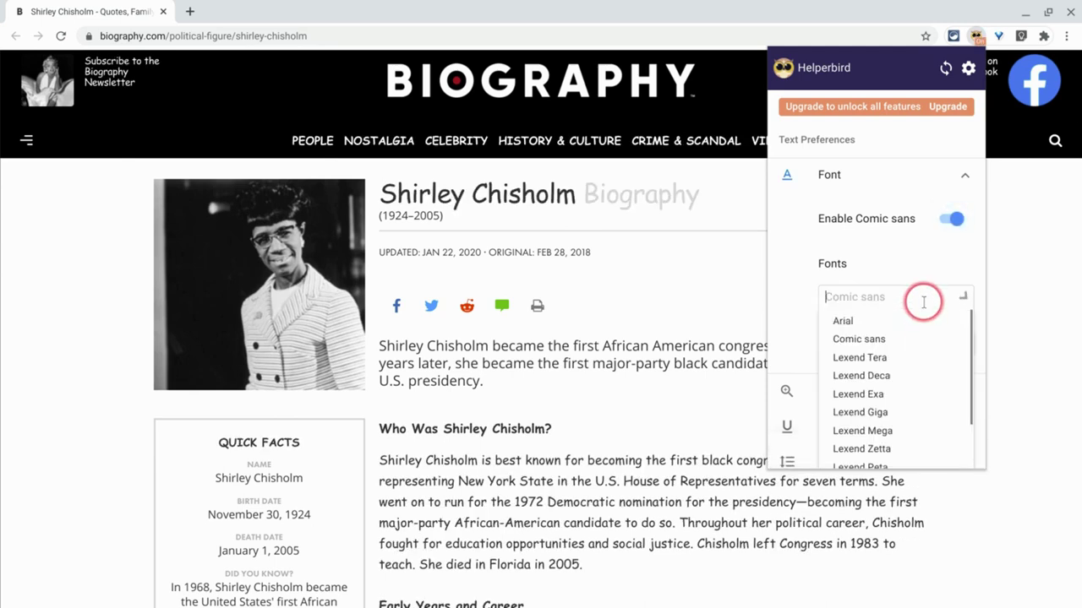
scroll(918, 355, down, 5)
click(875, 431)
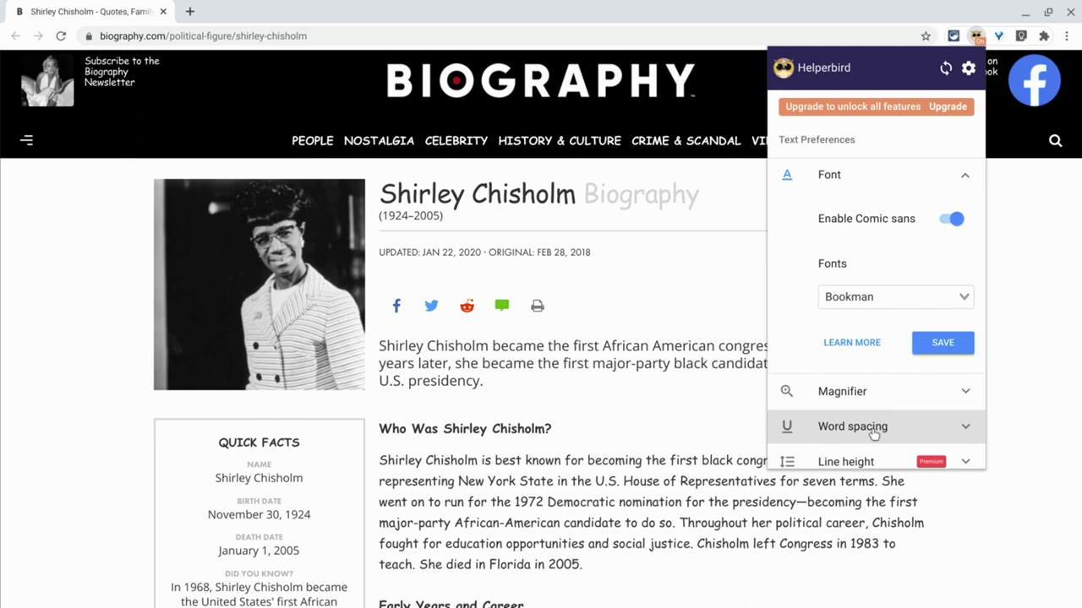
click(936, 343)
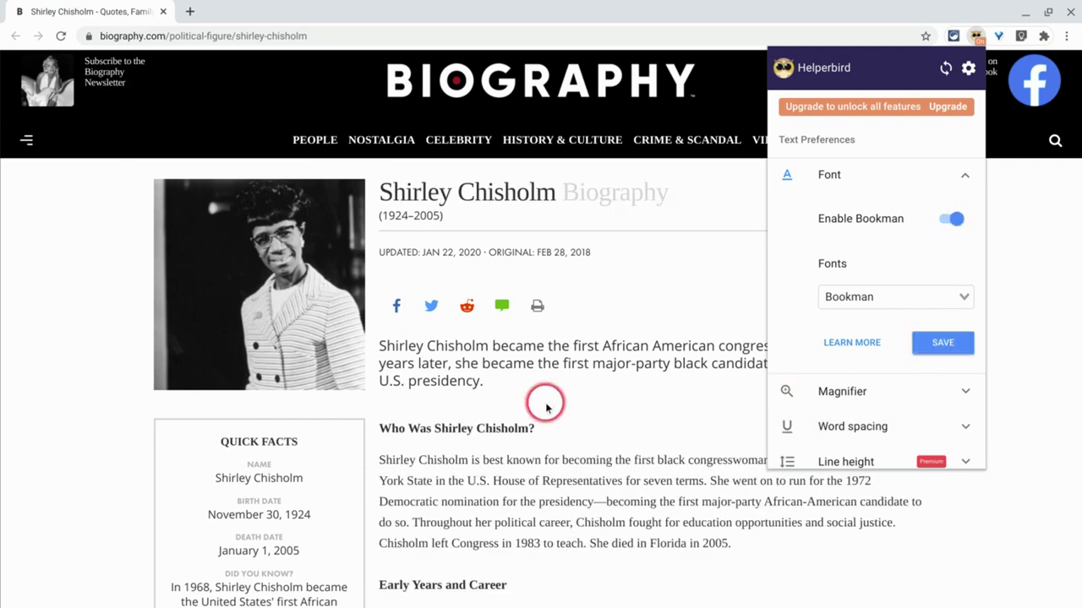
- Switch the article font from Bookman to Courier and save
scroll(546, 404, down, 3)
scroll(546, 403, up, 3)
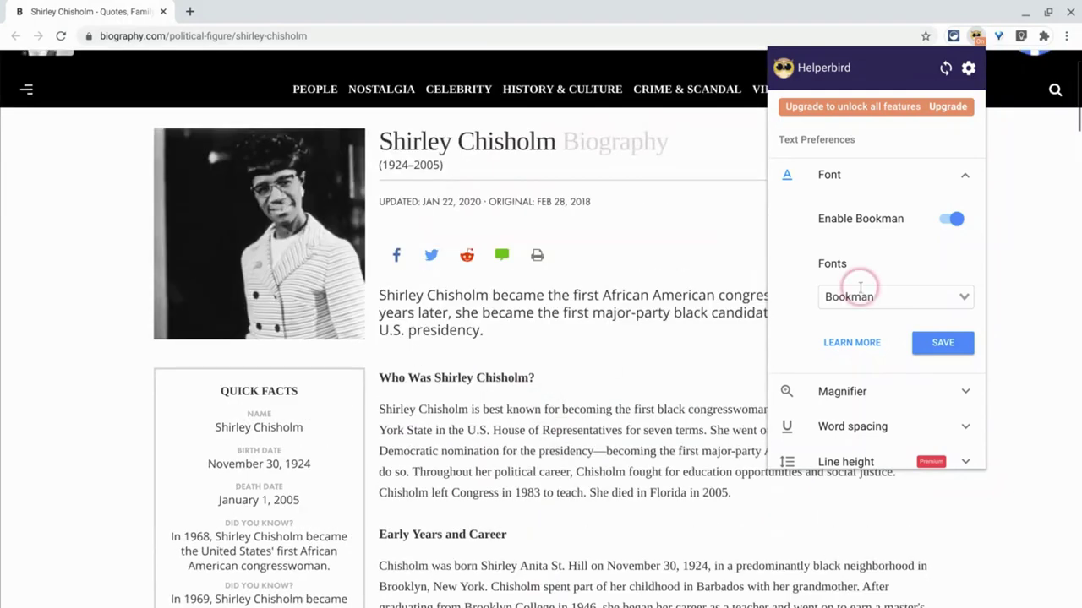
click(874, 295)
scroll(874, 404, down, 5)
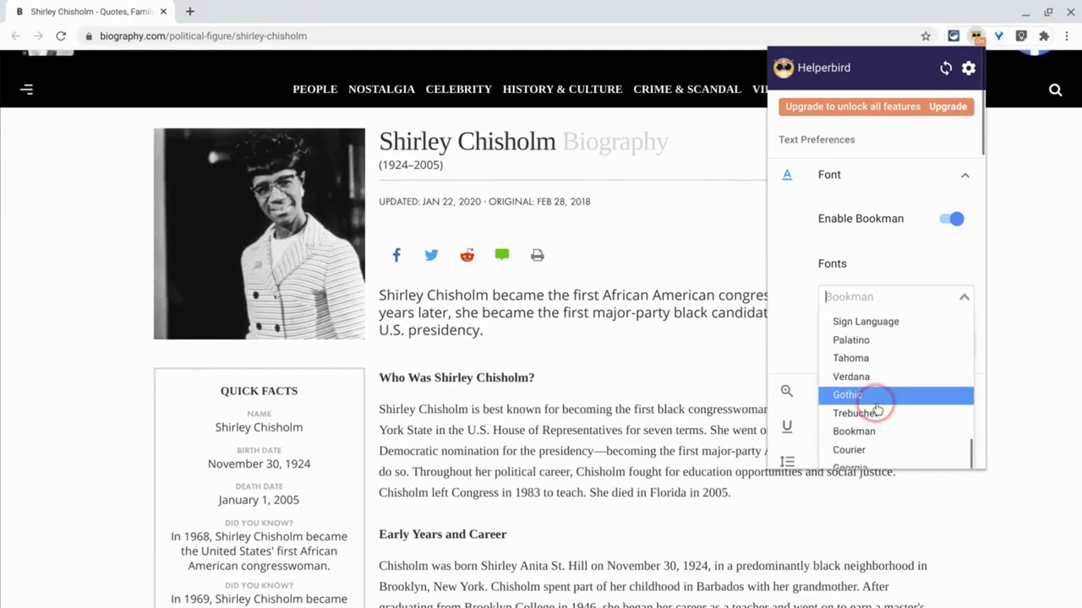
click(876, 448)
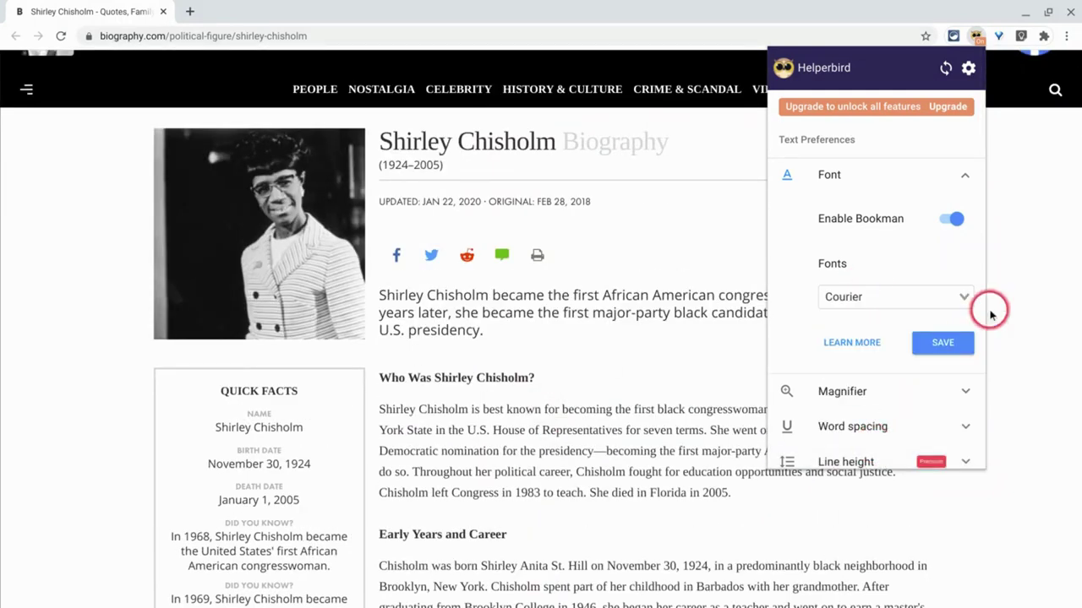
click(956, 343)
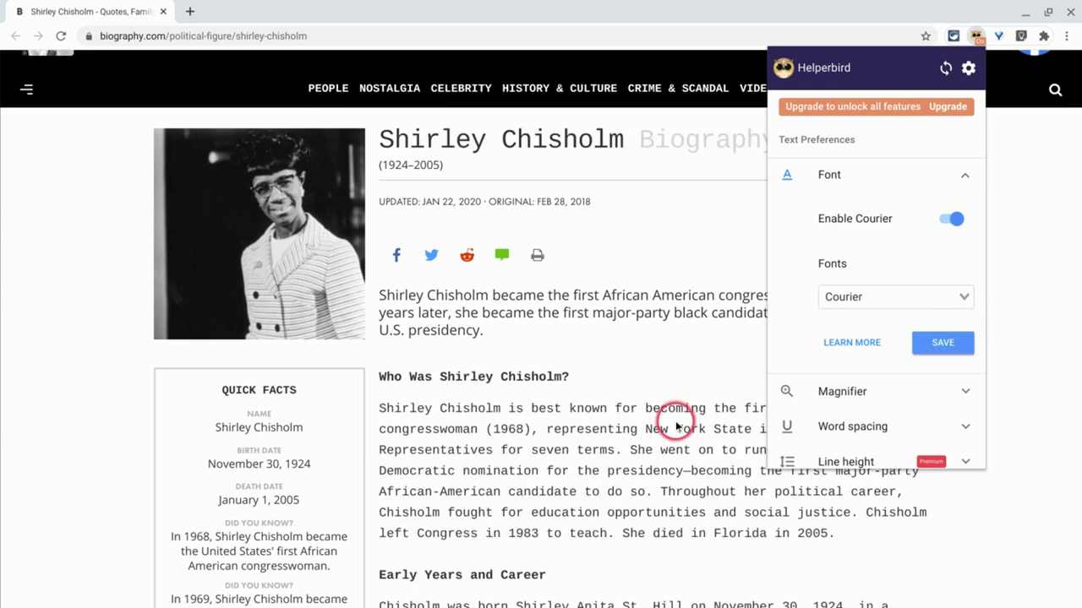
- Turn the Courier font override off so the original font returns
scroll(676, 422, down, 5)
scroll(676, 422, up, 5)
click(957, 220)
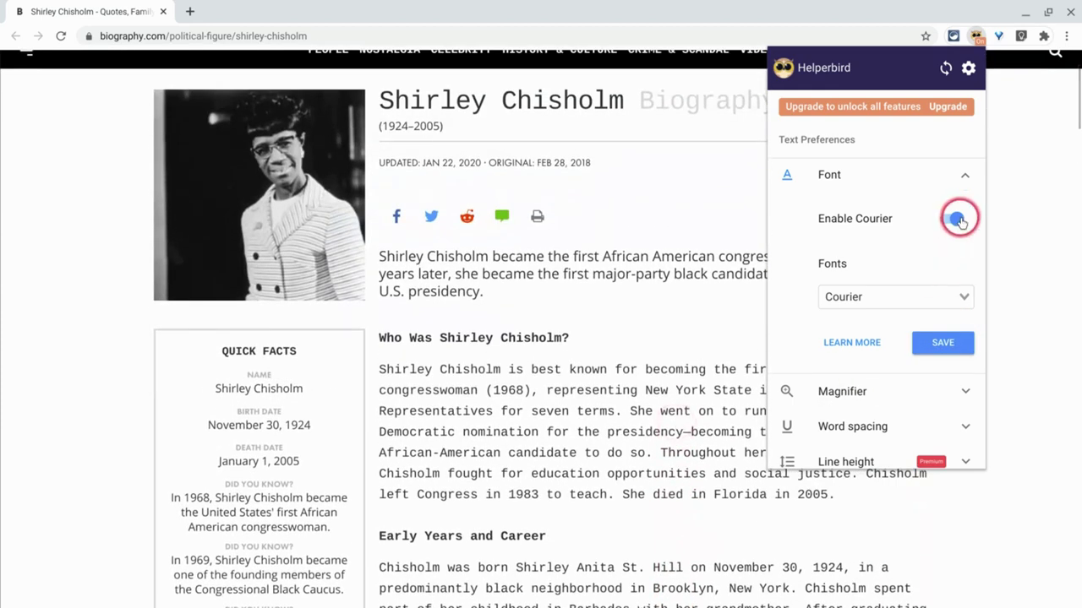
click(958, 219)
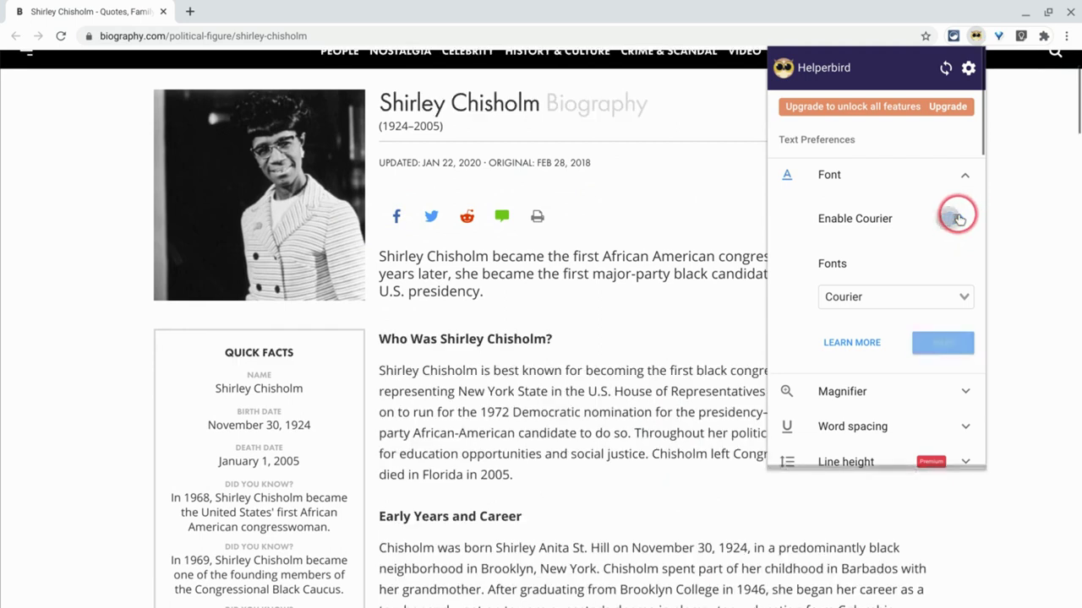
click(964, 174)
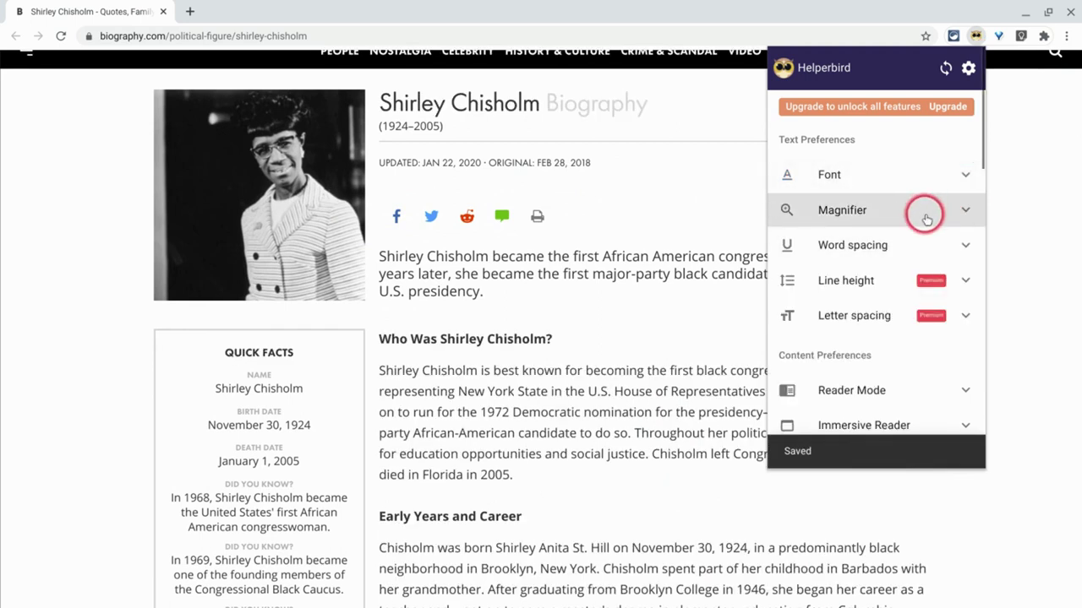
click(960, 245)
click(957, 301)
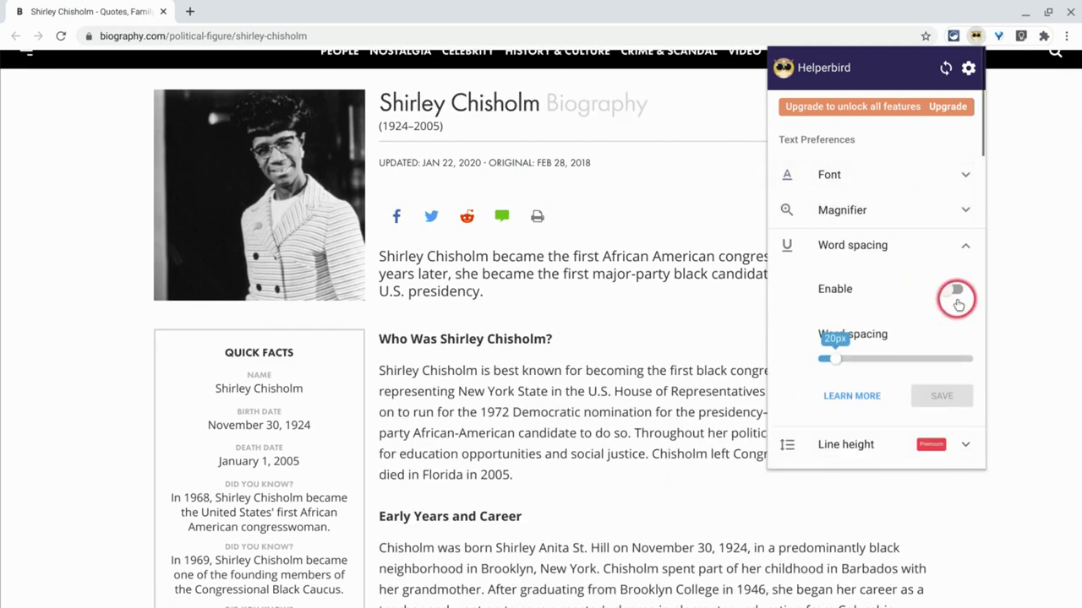
click(903, 359)
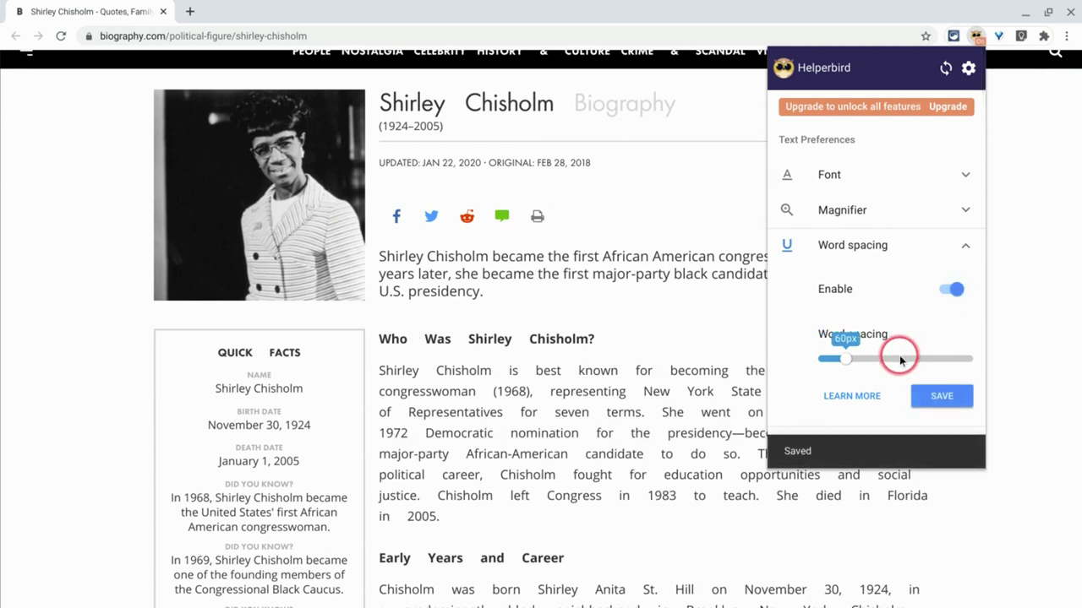
click(924, 393)
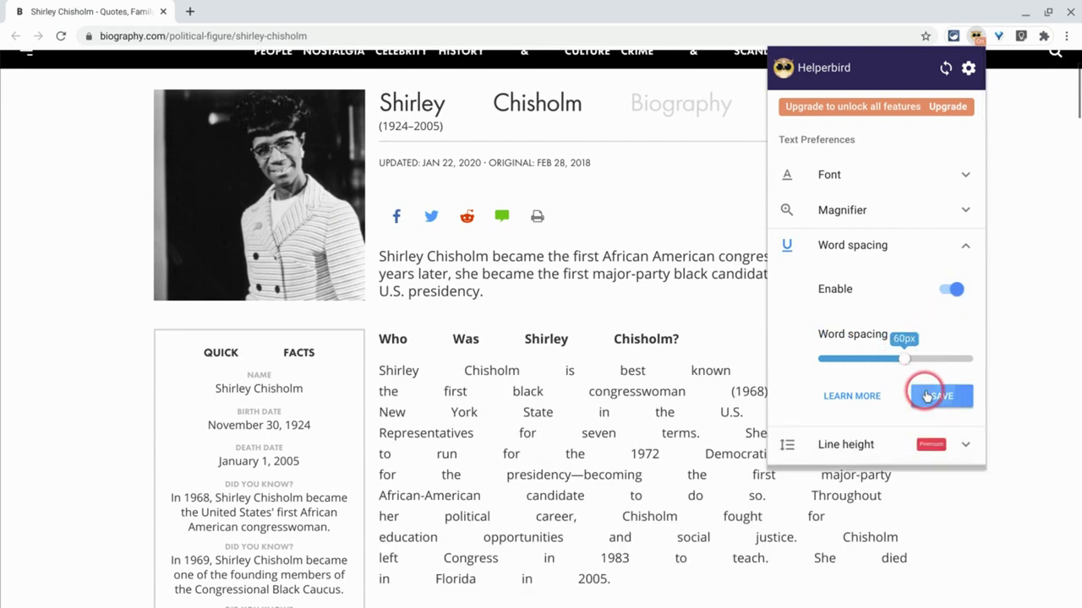
drag(878, 379, 835, 360)
click(959, 404)
click(953, 289)
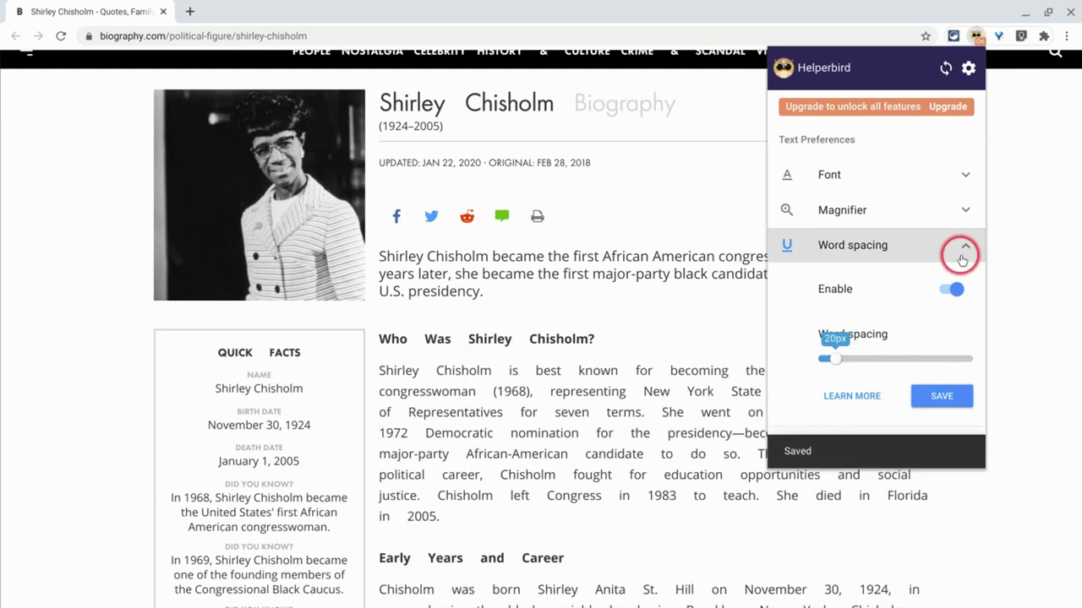
click(965, 244)
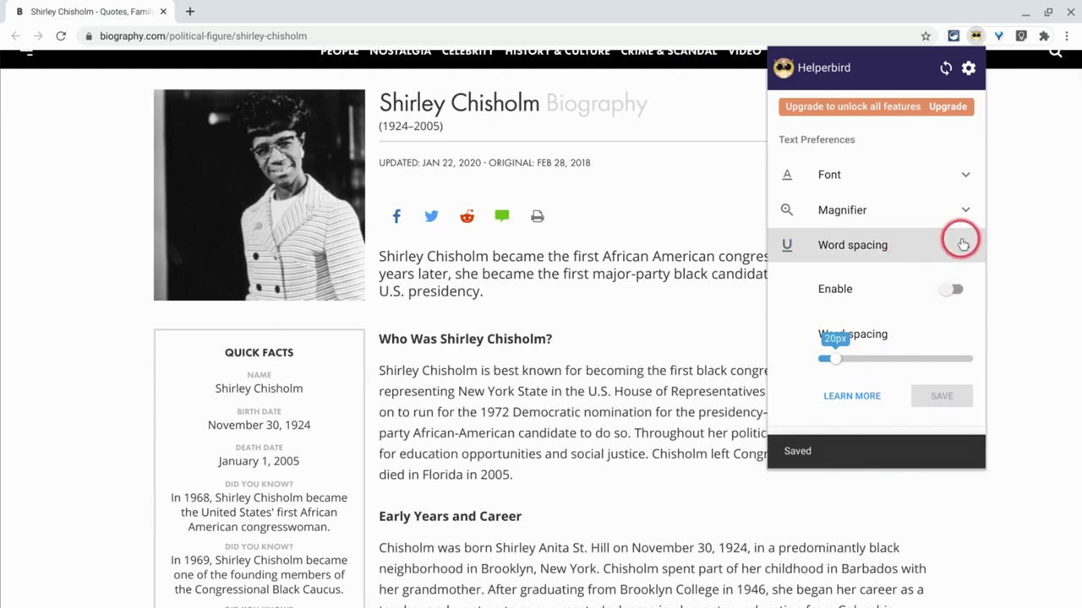
- Expand Reader Mode in Helperbird and enable it for the article
scroll(914, 278, down, 1)
scroll(915, 277, down, 1)
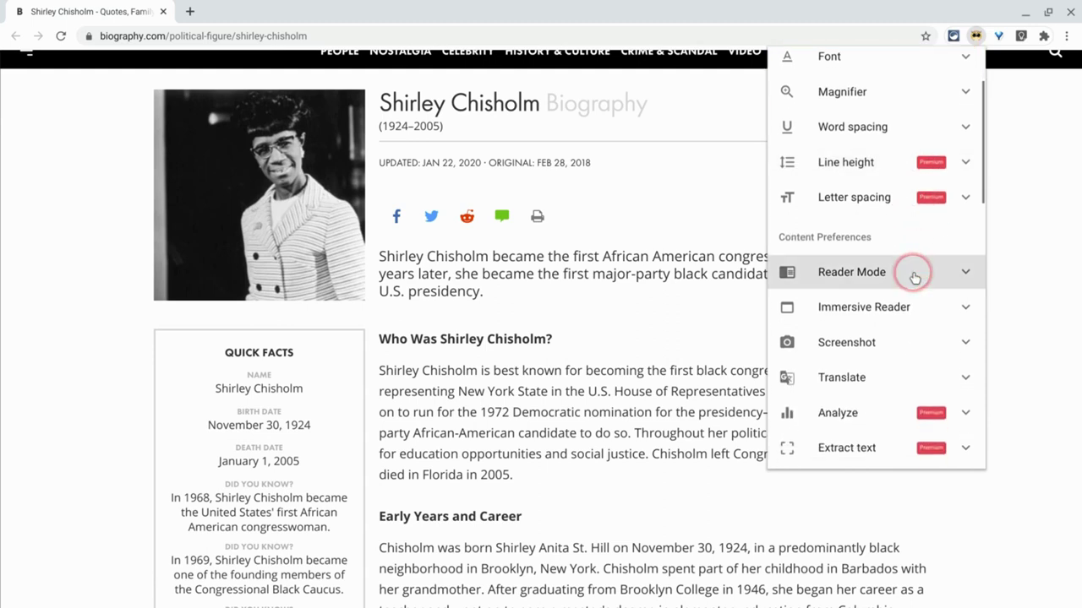
click(968, 274)
click(958, 315)
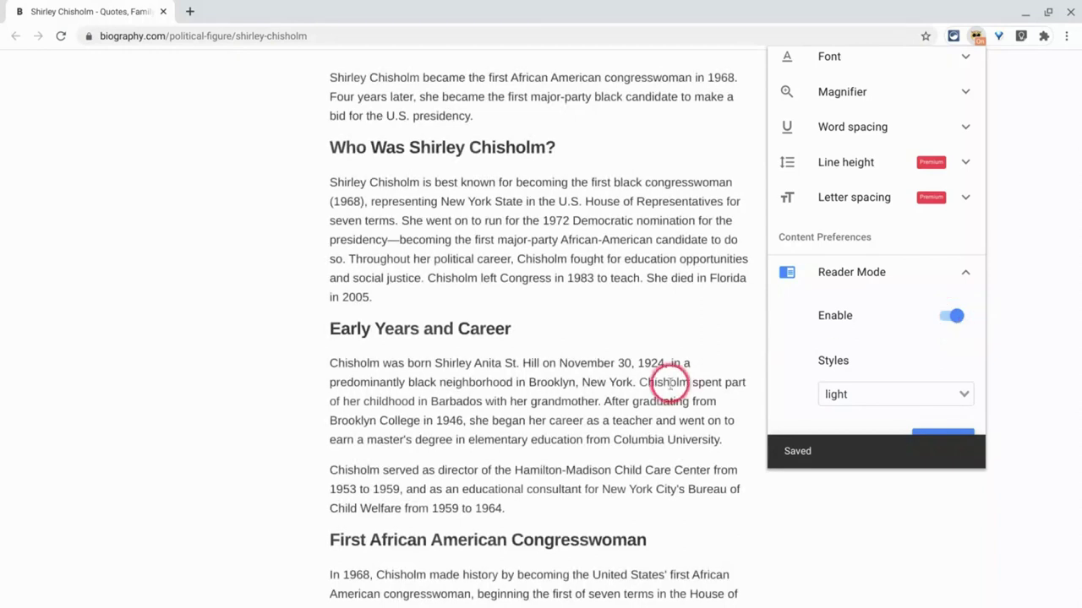
scroll(667, 384, down, 2)
scroll(666, 384, down, 10)
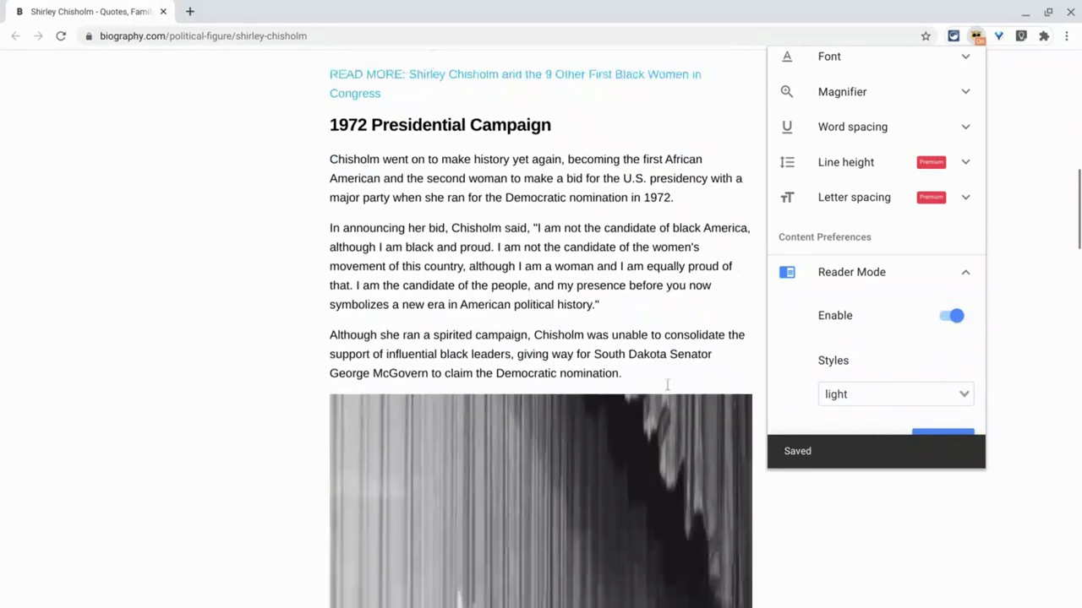
scroll(540, 328, down, 10)
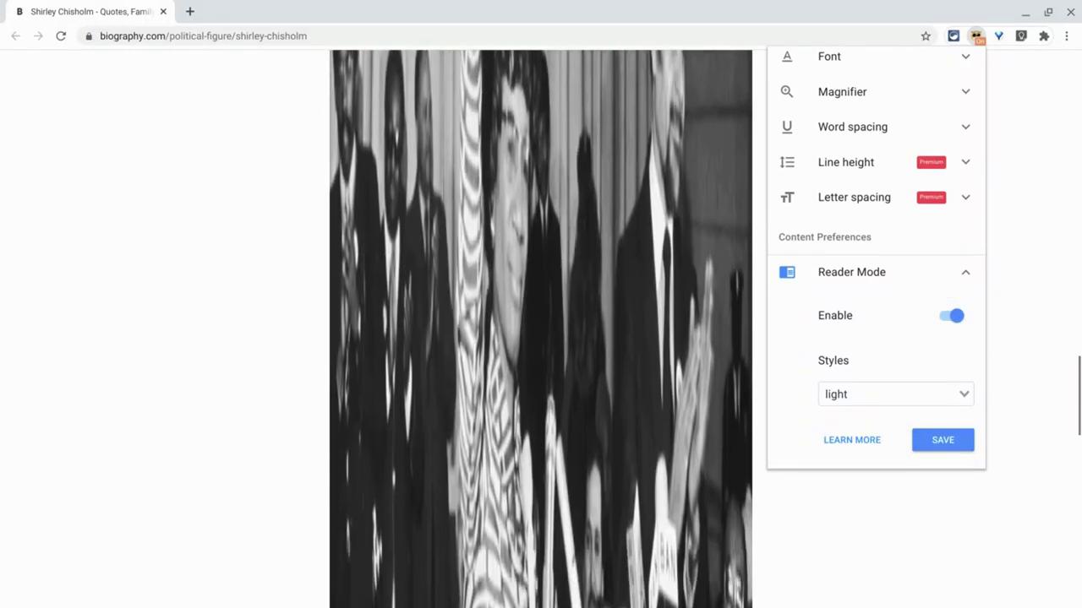
scroll(541, 329, down, 6)
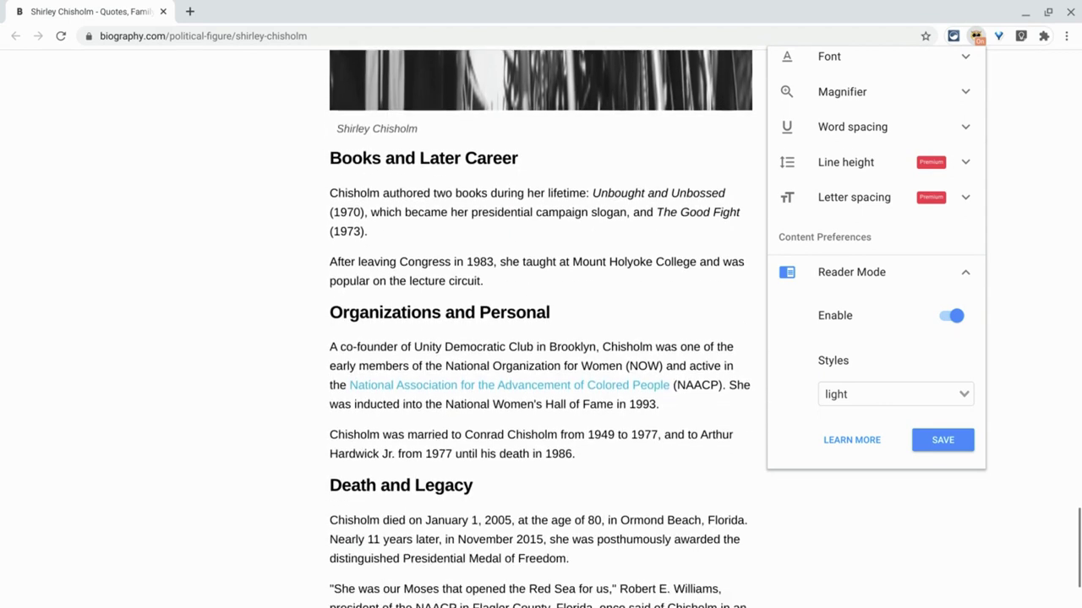
scroll(540, 328, down, 3)
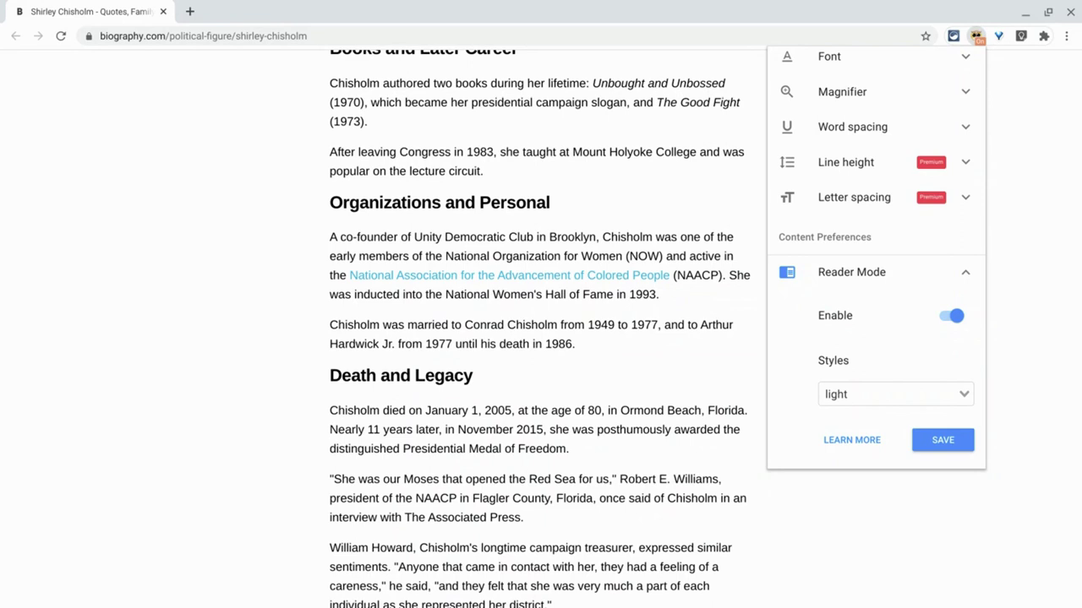
- Choose the Dark reader style and save it
click(941, 394)
click(873, 437)
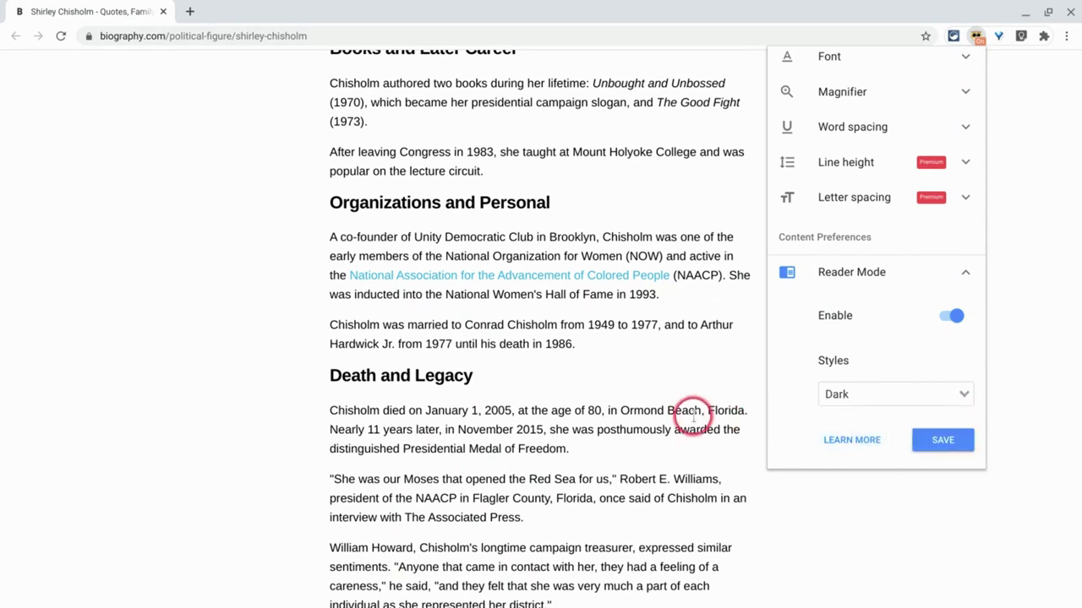
click(936, 440)
scroll(718, 379, up, 5)
scroll(718, 381, up, 5)
scroll(718, 381, down, 5)
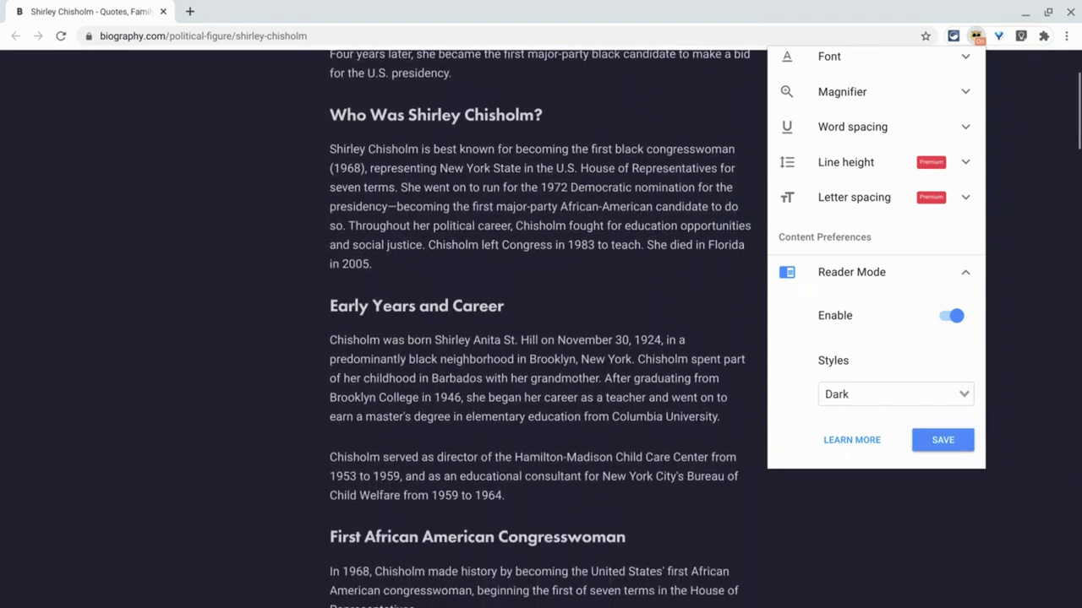
scroll(541, 338, down, 10)
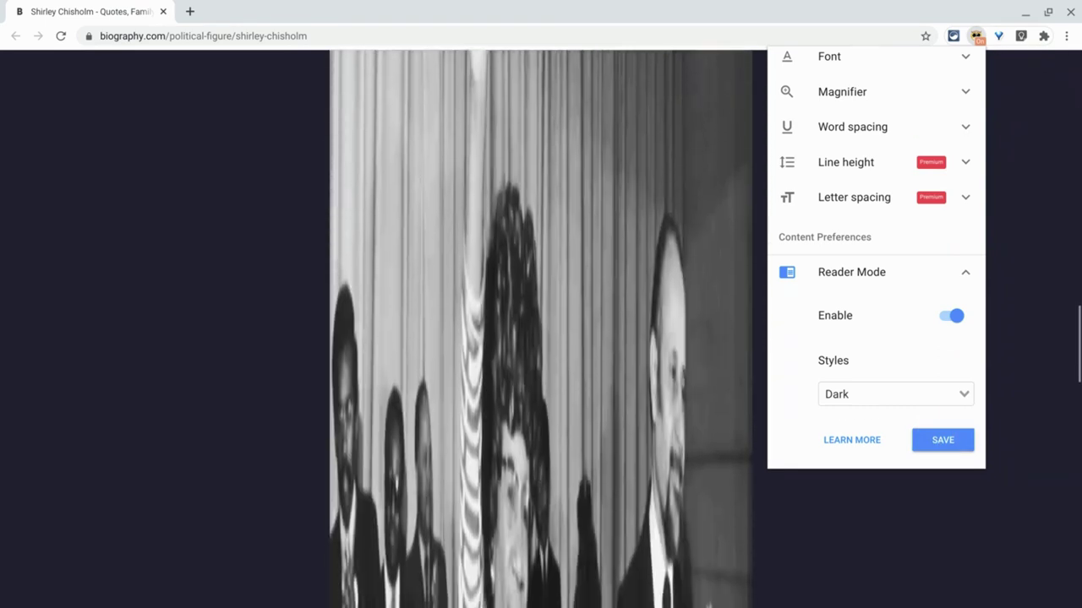
scroll(541, 338, up, 10)
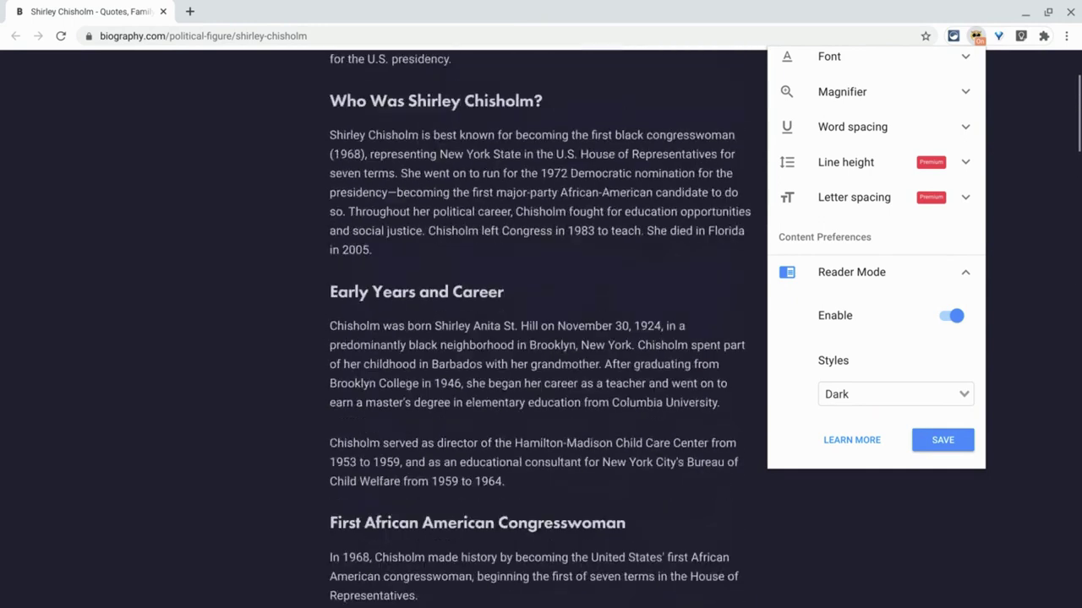
- Turn Reader Mode off and collapse its settings
click(951, 315)
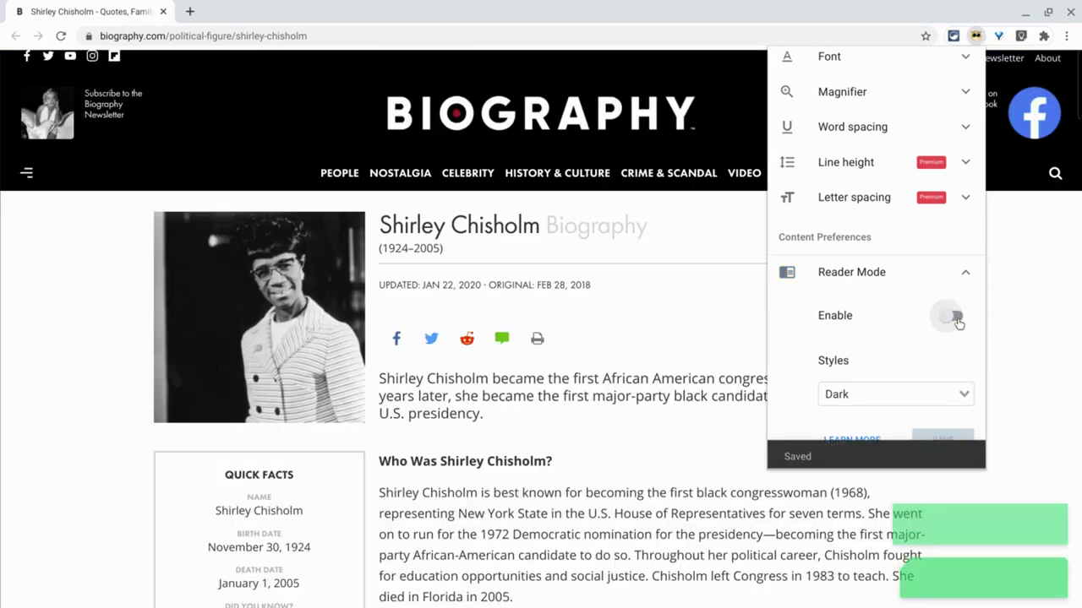
click(962, 269)
scroll(899, 304, down, 3)
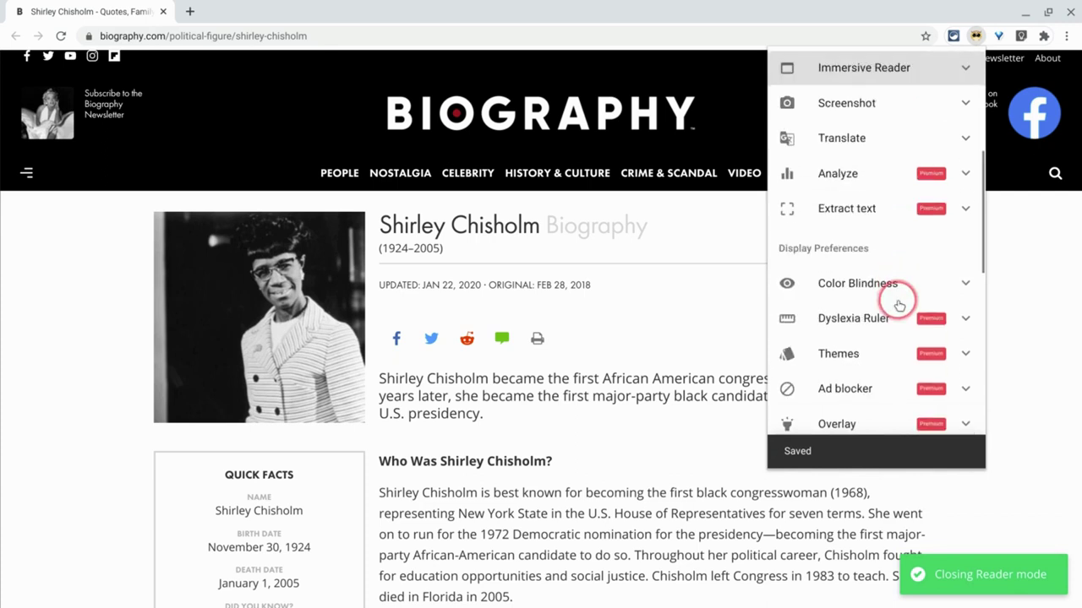
scroll(826, 317, down, 5)
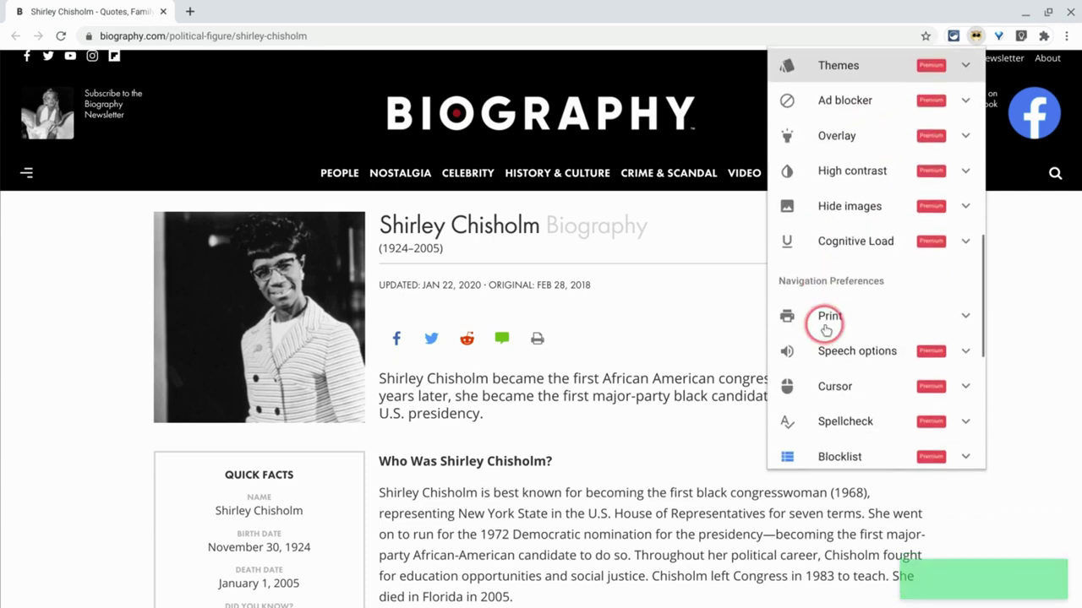
scroll(825, 330, down, 3)
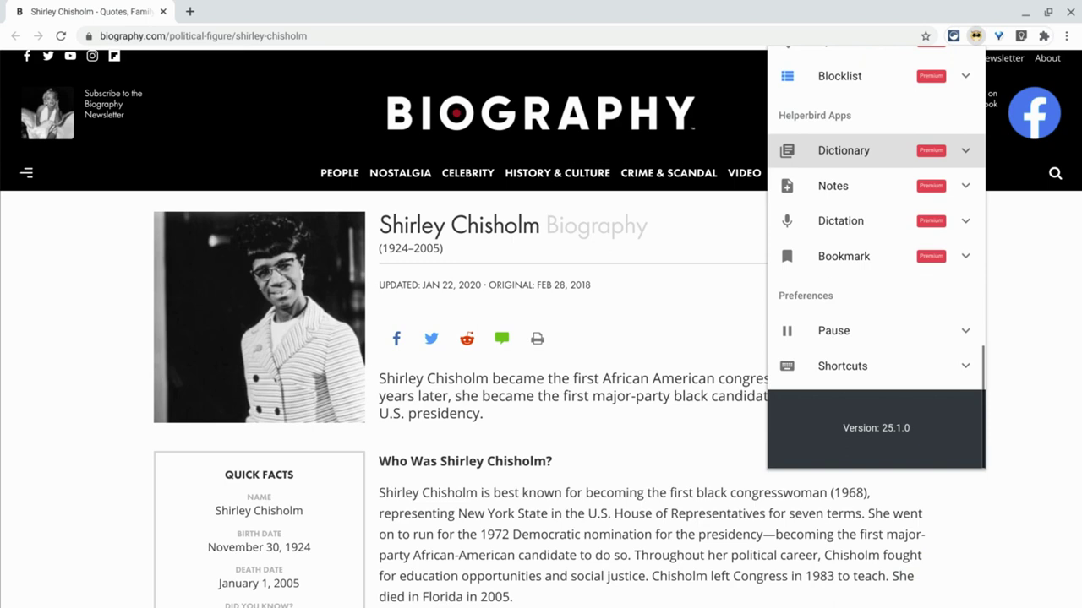
- Expand Immersive Reader and enable it
scroll(876, 254, up, 10)
scroll(893, 338, up, 2)
click(966, 240)
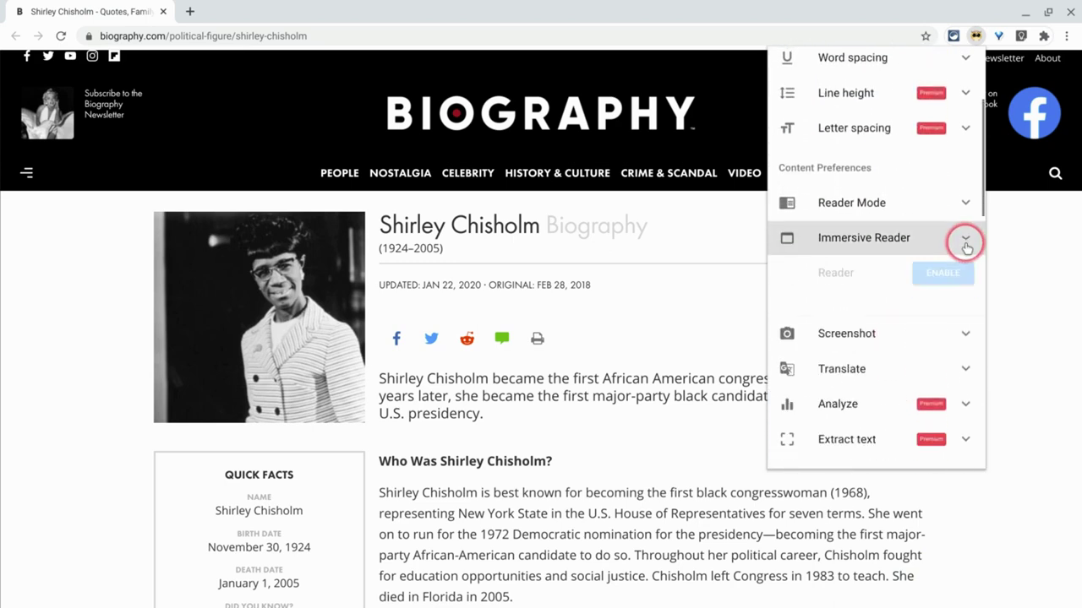
click(945, 284)
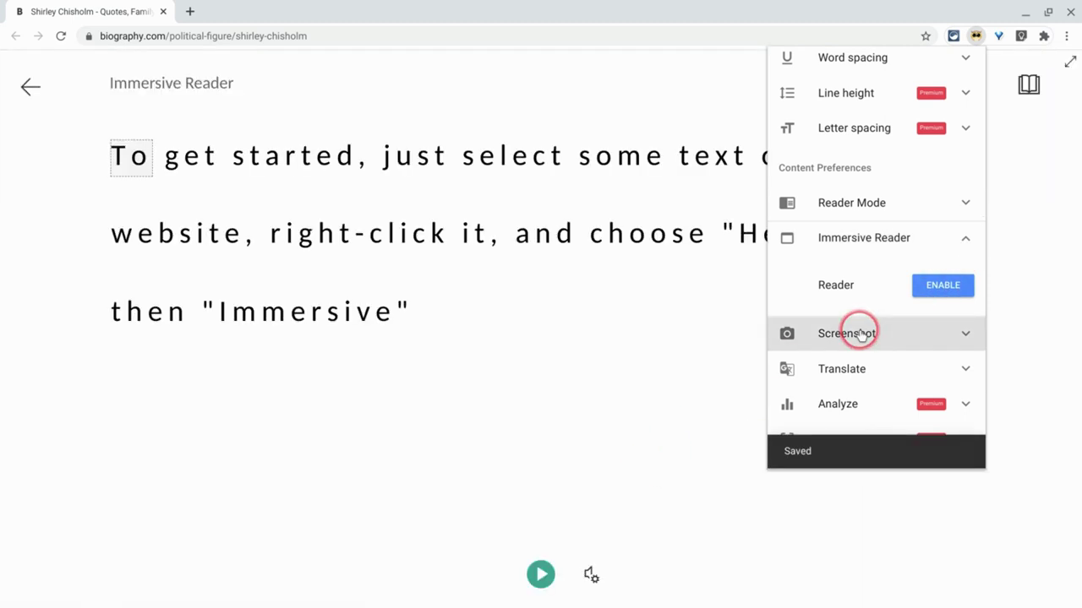
- Close Immersive Reader and select the opening sentences of the Who Was Shirley Chisholm? paragraph
click(29, 87)
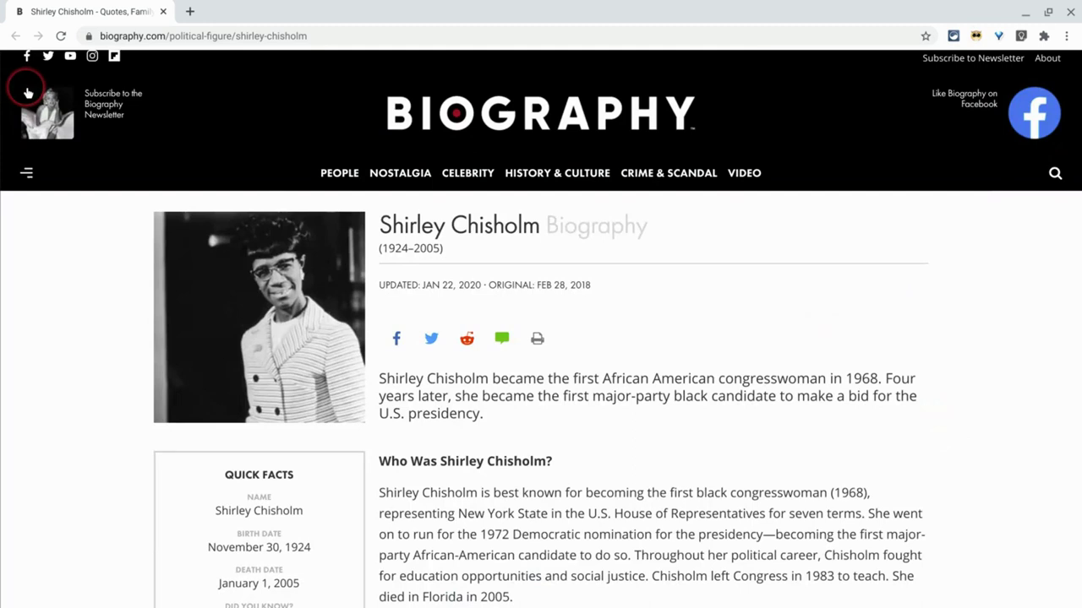
scroll(410, 486, down, 1)
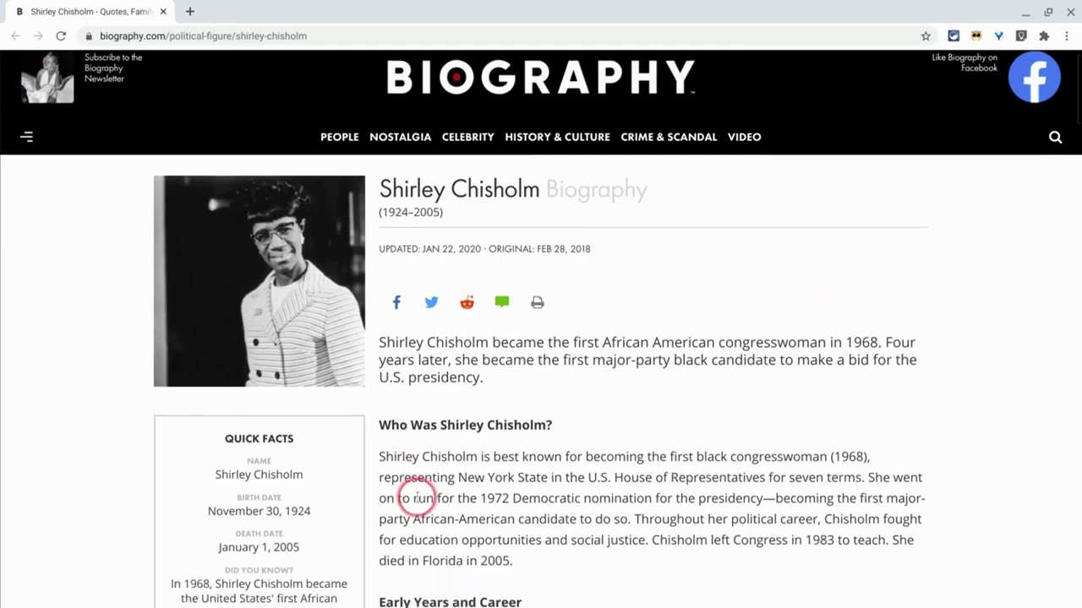
drag(380, 437, 764, 480)
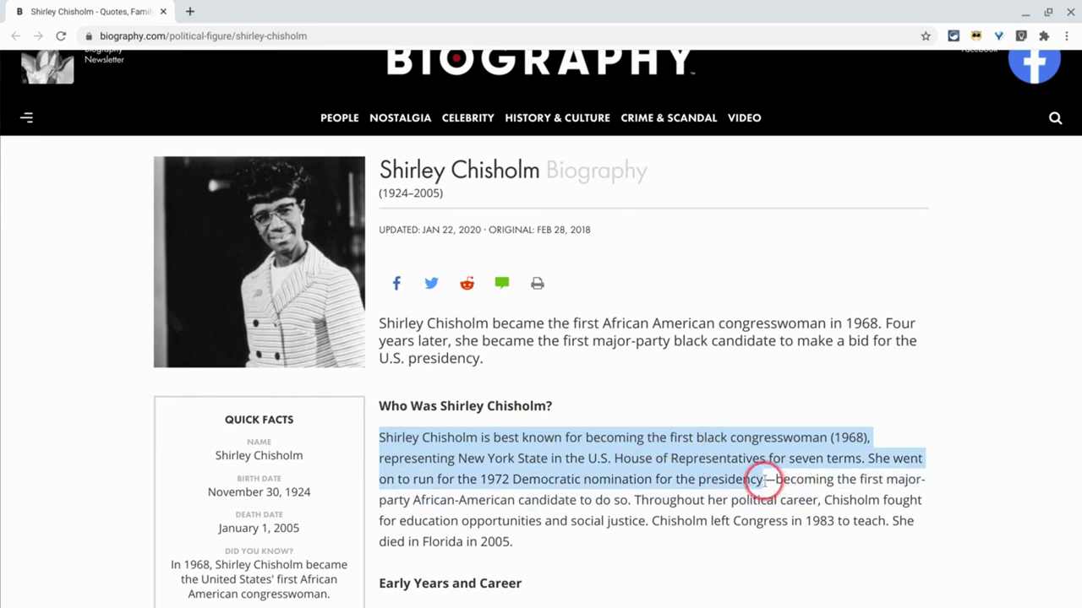
- Read the selection aloud in Helperbird's Immersive Reader, then pause and return to the article
right_click(687, 464)
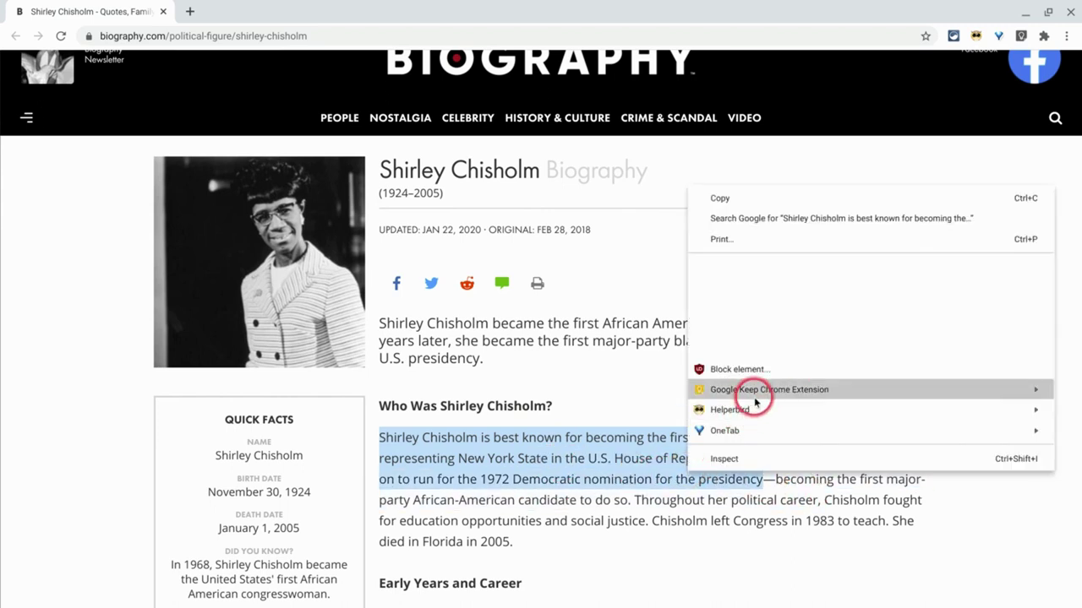
mouse_move(750, 414)
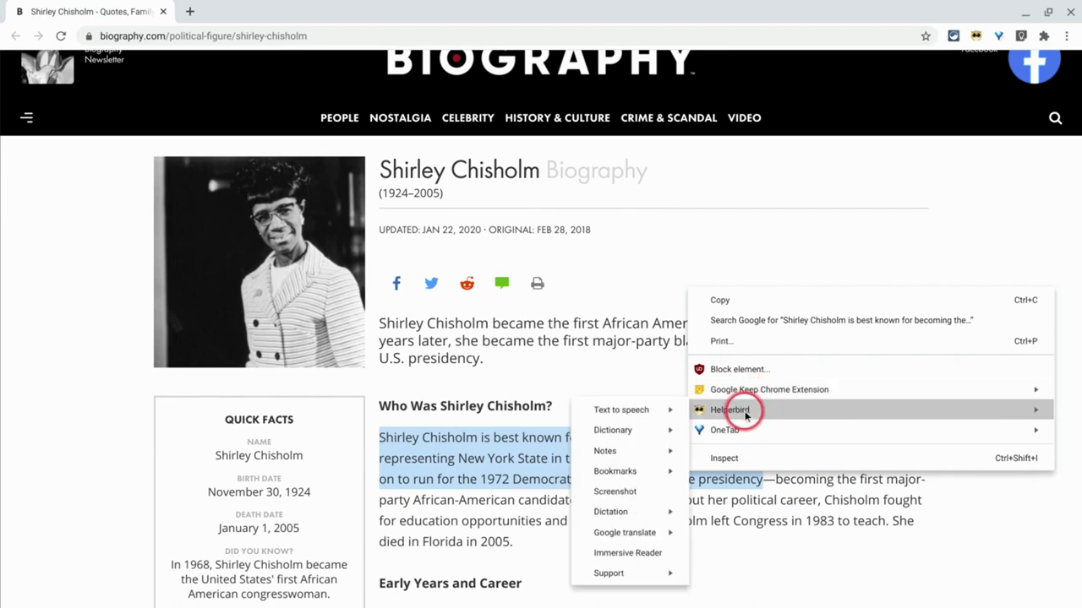
click(633, 553)
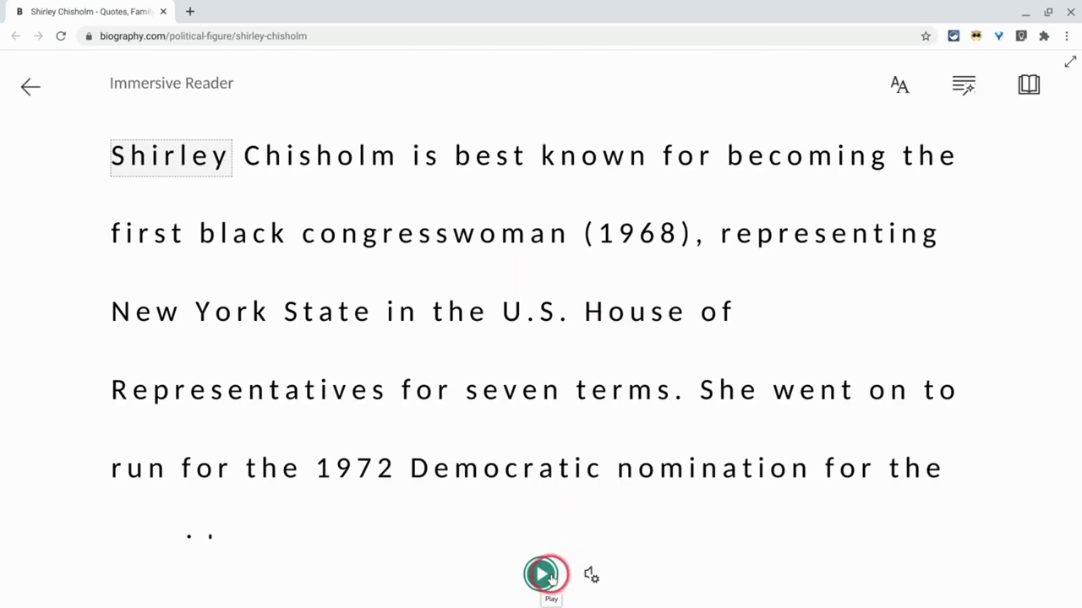
click(545, 574)
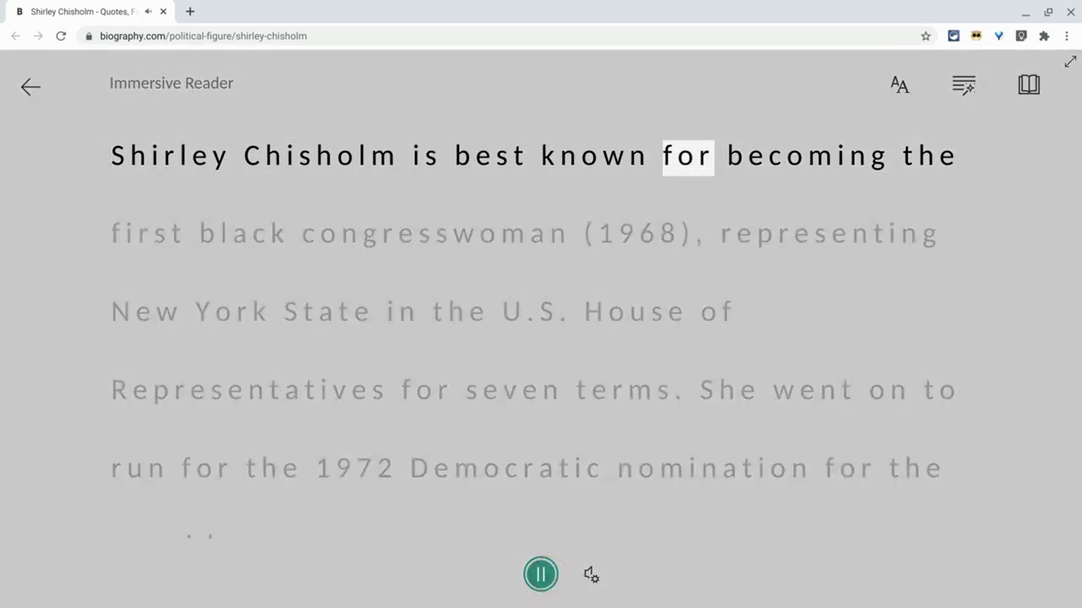
key(XF86AudioRaiseVolume)
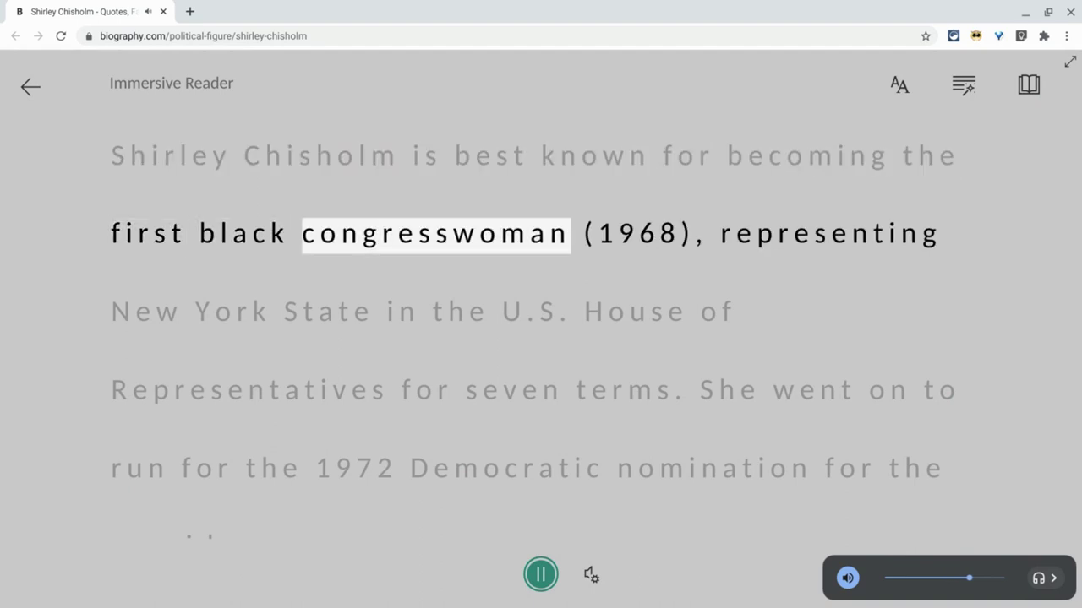
click(540, 575)
click(30, 86)
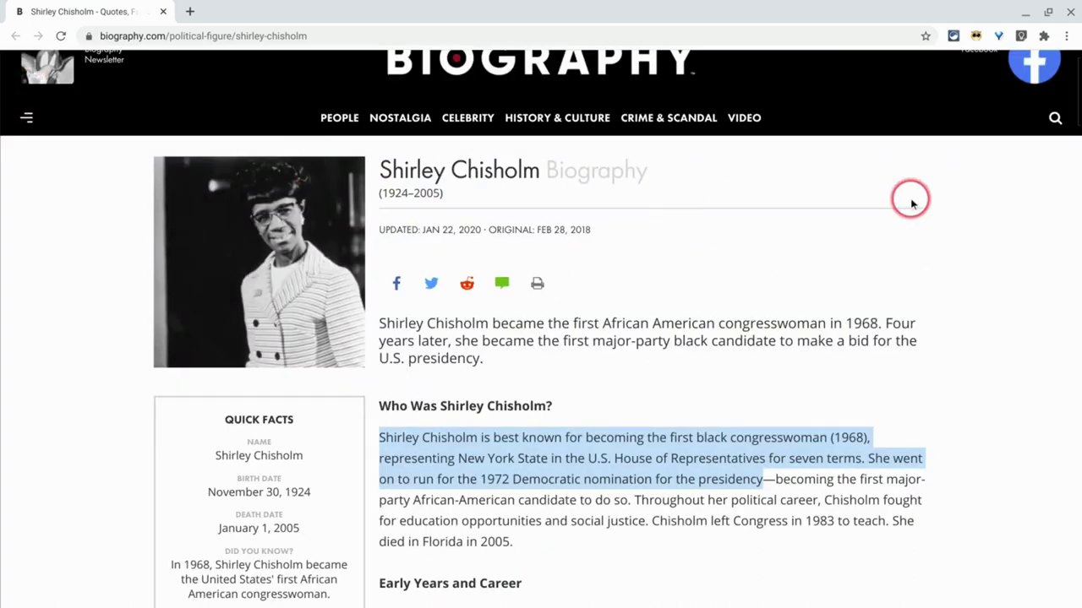
- Turn on Emphasize Links under Helperbird's Color Blindness options
click(977, 37)
scroll(893, 316, down, 4)
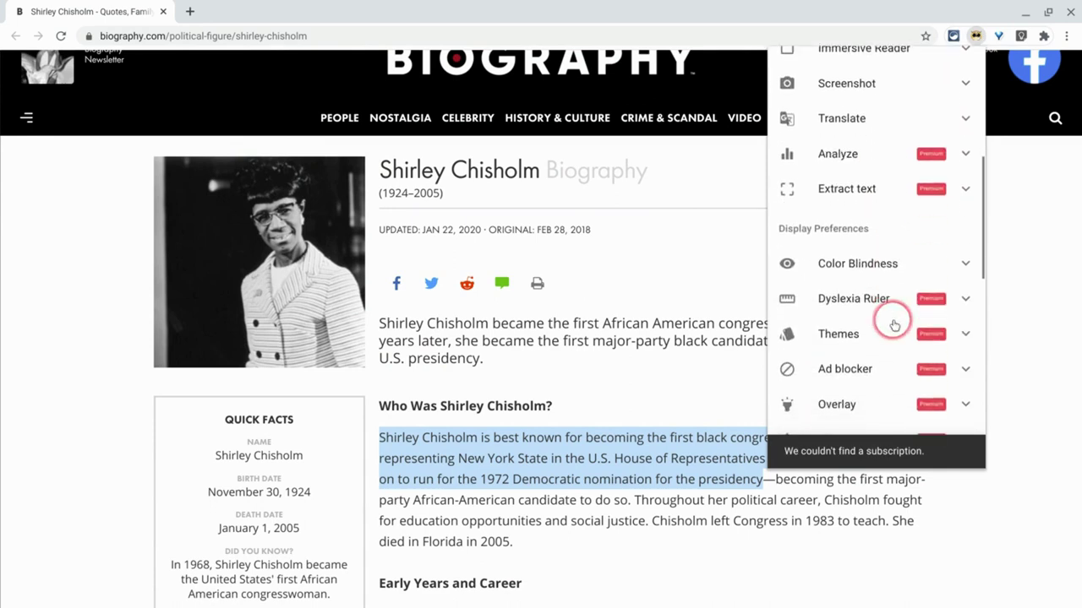
scroll(893, 321, down, 1)
click(966, 214)
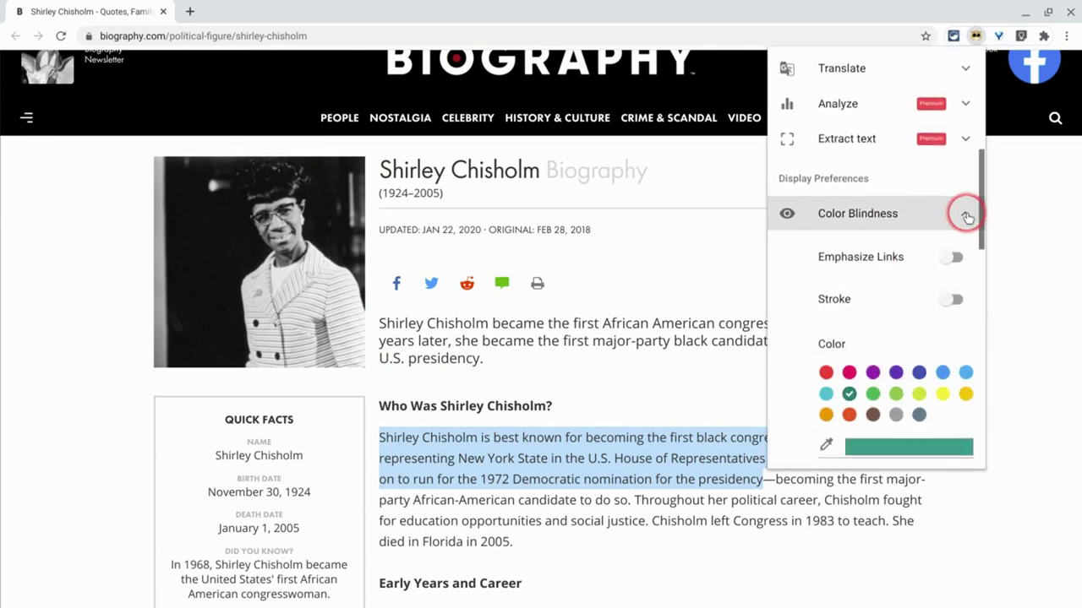
click(953, 258)
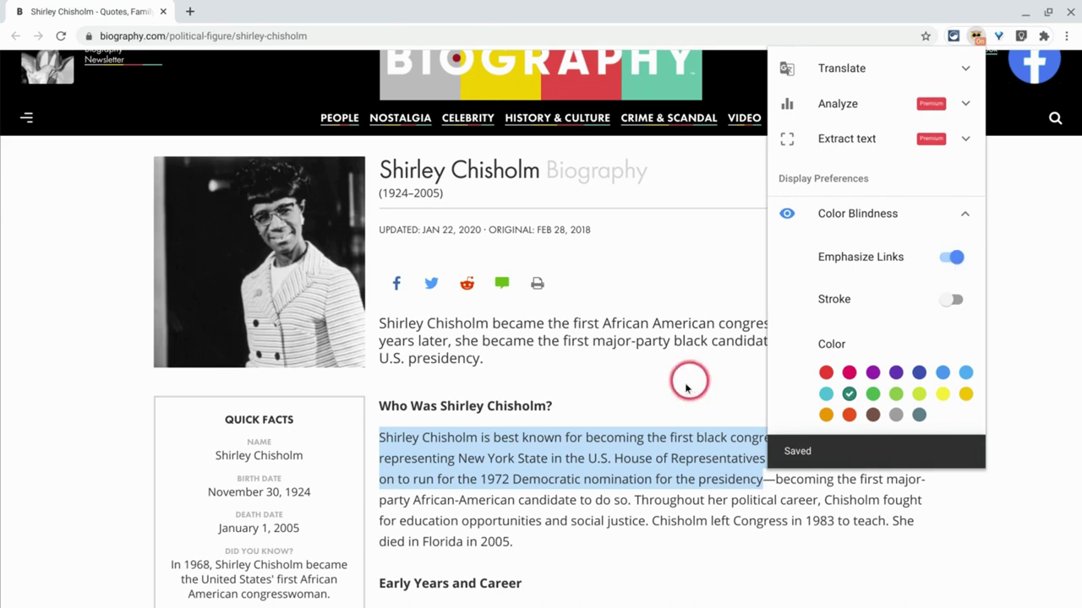
- Scroll down to the citation section to check the emphasized links, then back up
scroll(610, 423, up, 1)
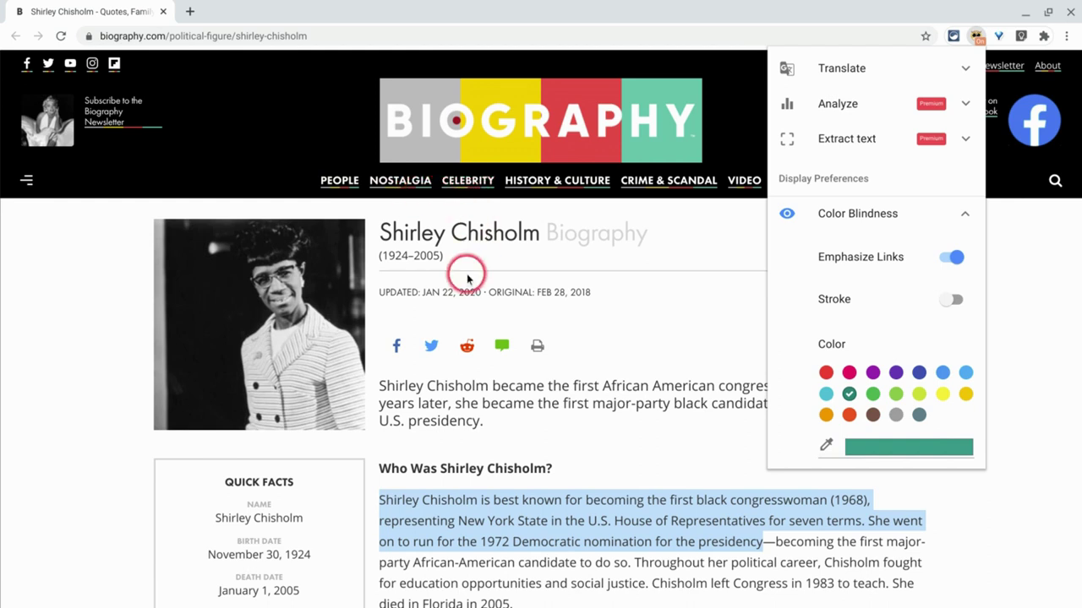
scroll(467, 279, down, 4)
scroll(466, 279, down, 6)
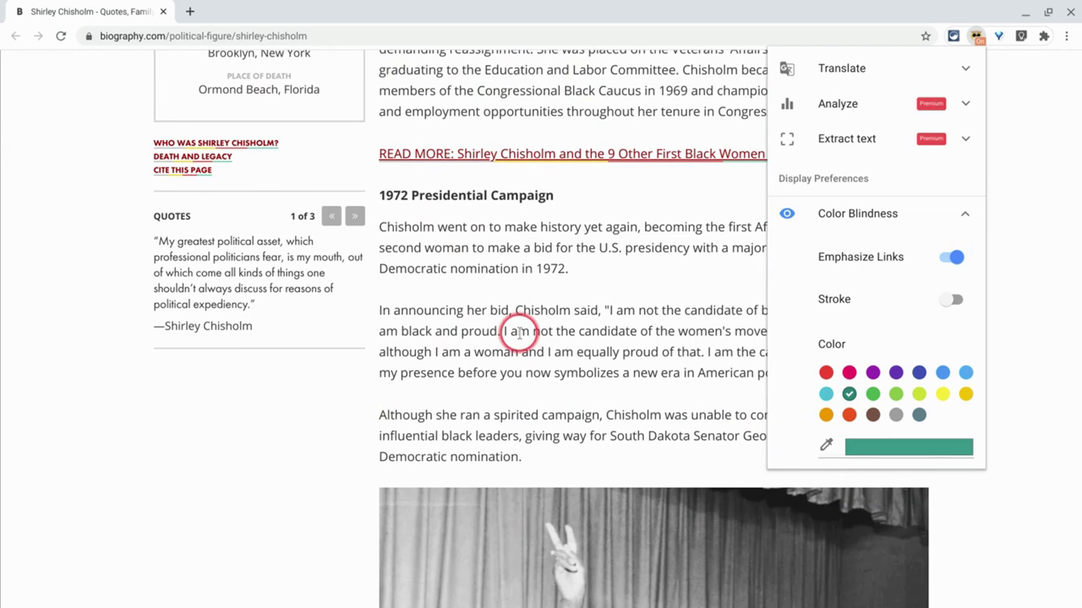
scroll(517, 331, down, 6)
scroll(517, 332, down, 5)
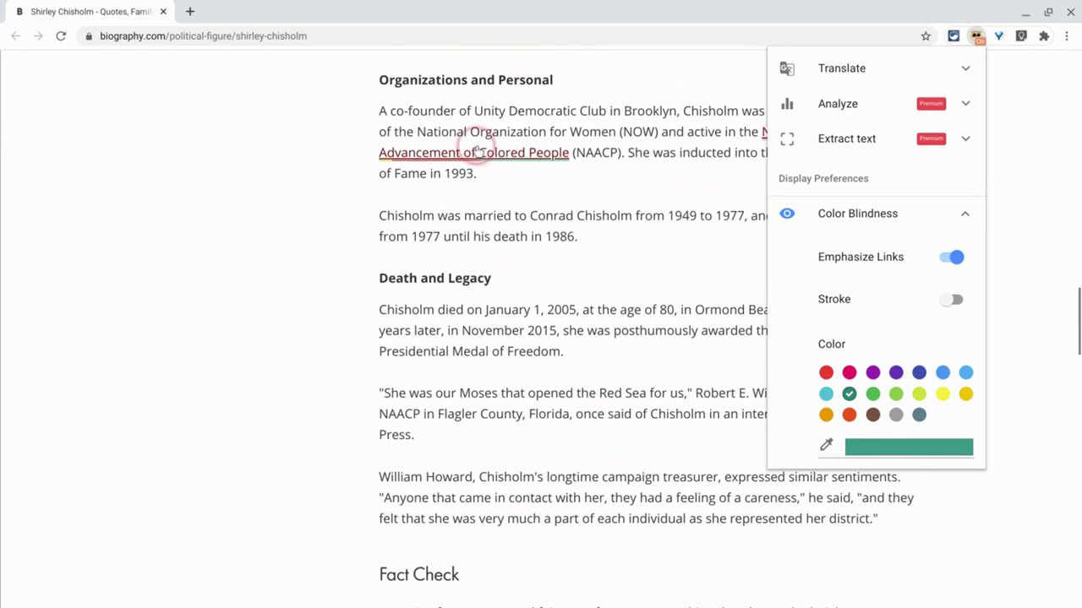
scroll(571, 343, down, 5)
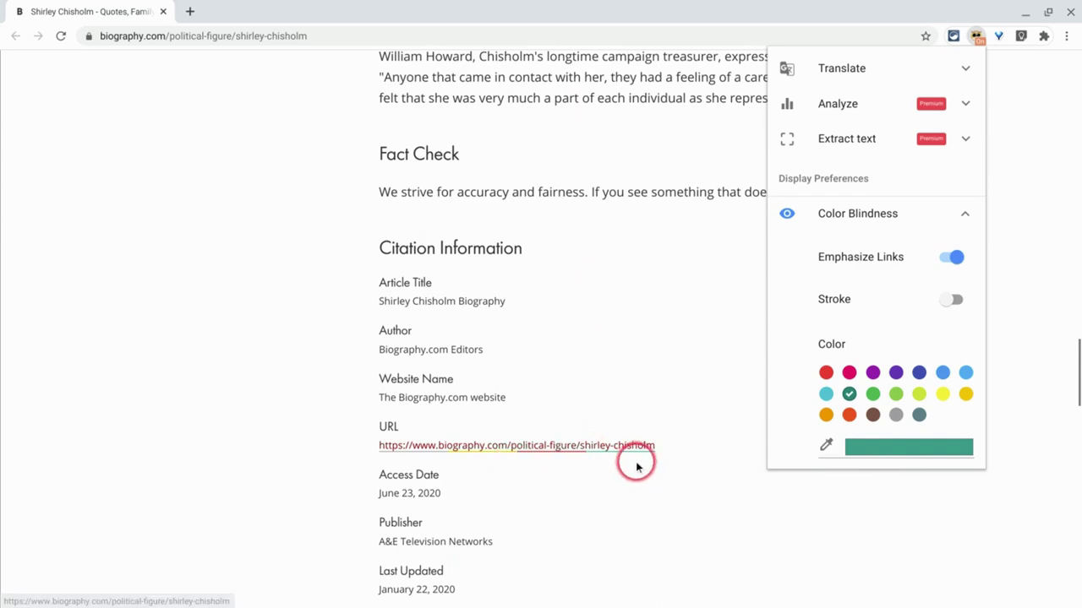
scroll(635, 462, up, 20)
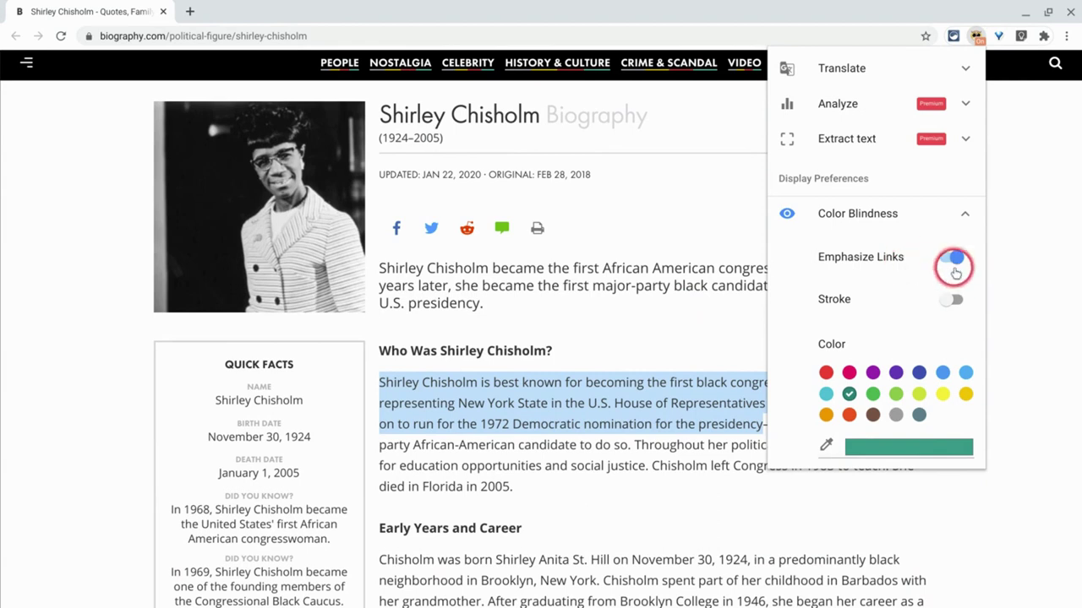
- Turn on the text Stroke outline and save red as the emphasis colour
click(955, 301)
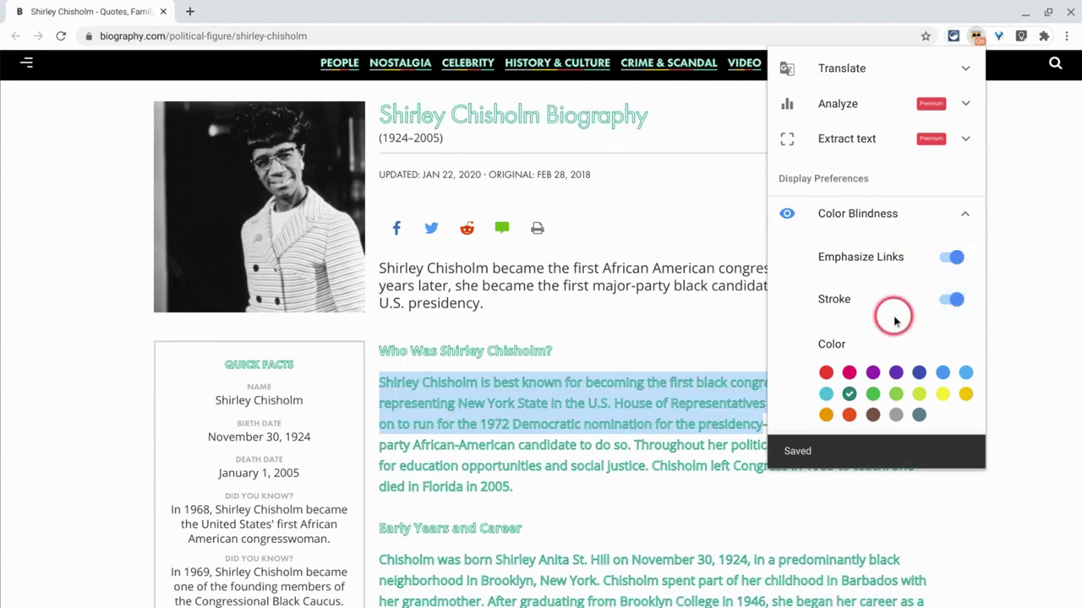
scroll(895, 319, down, 1)
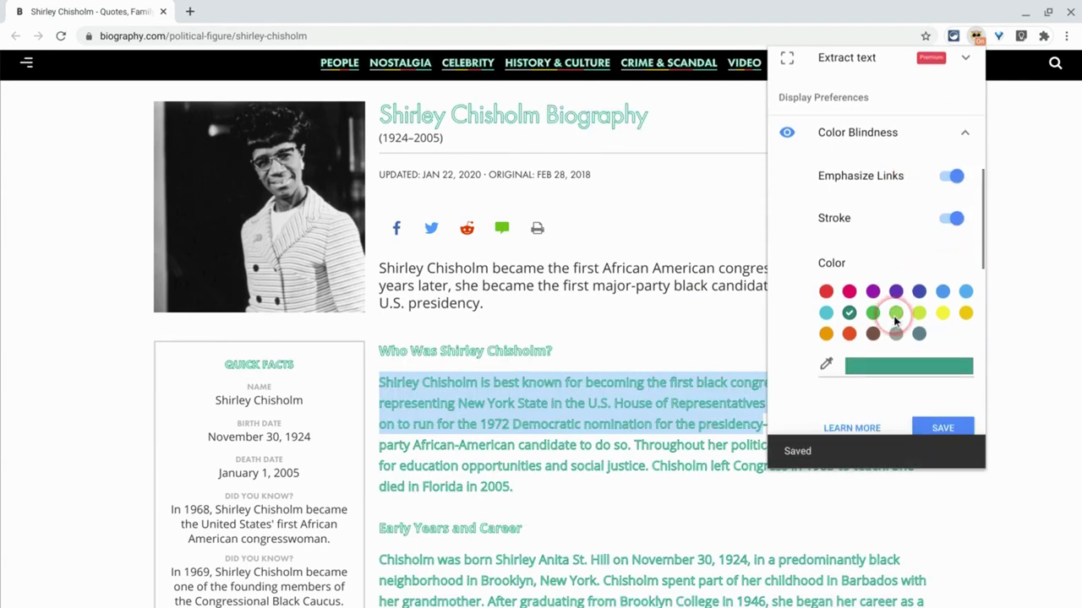
click(826, 292)
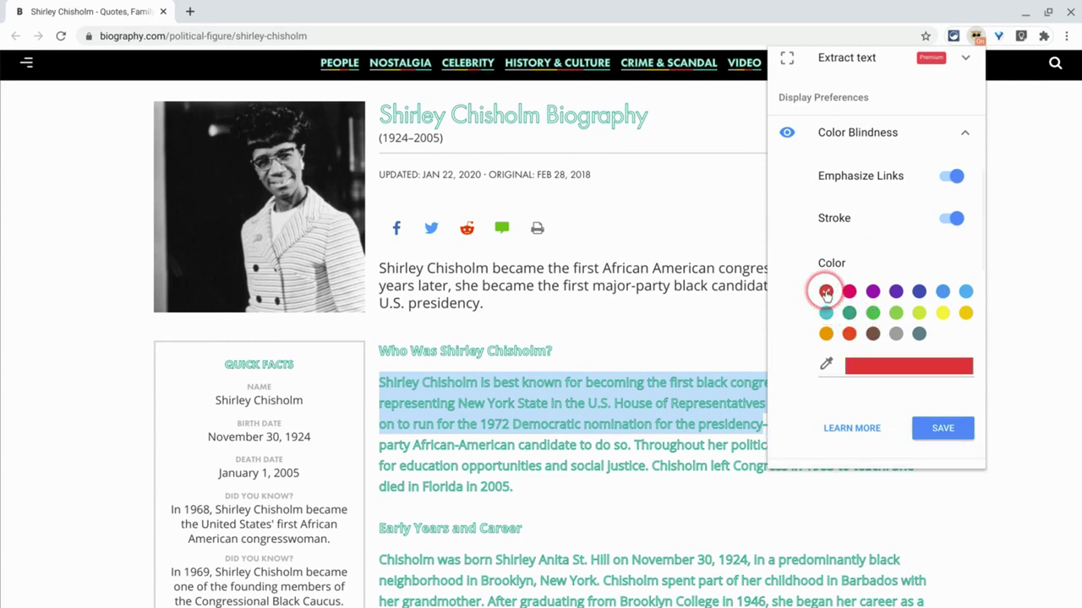
click(949, 427)
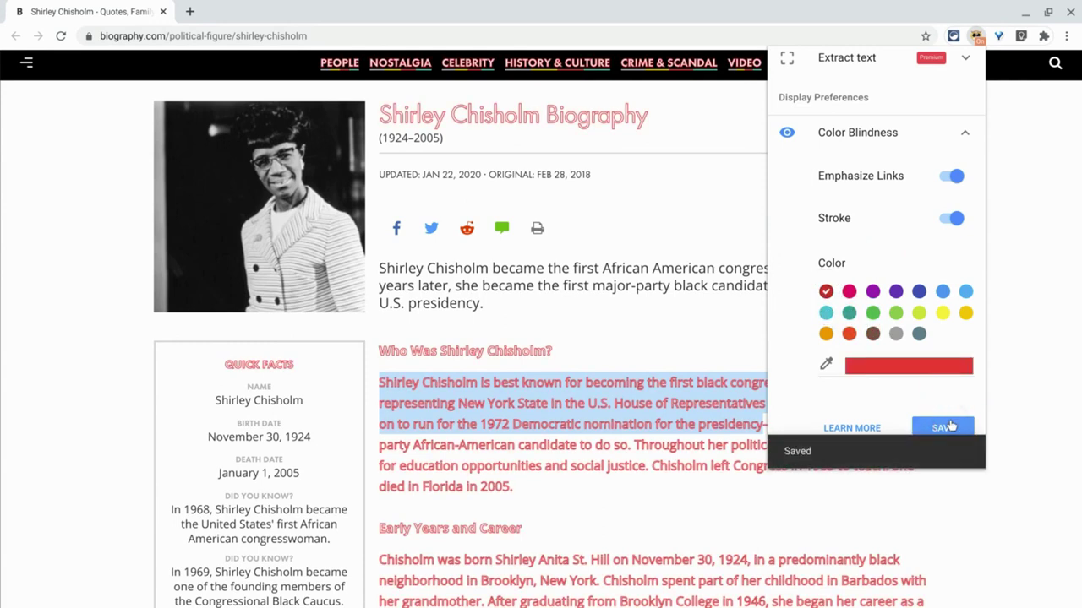